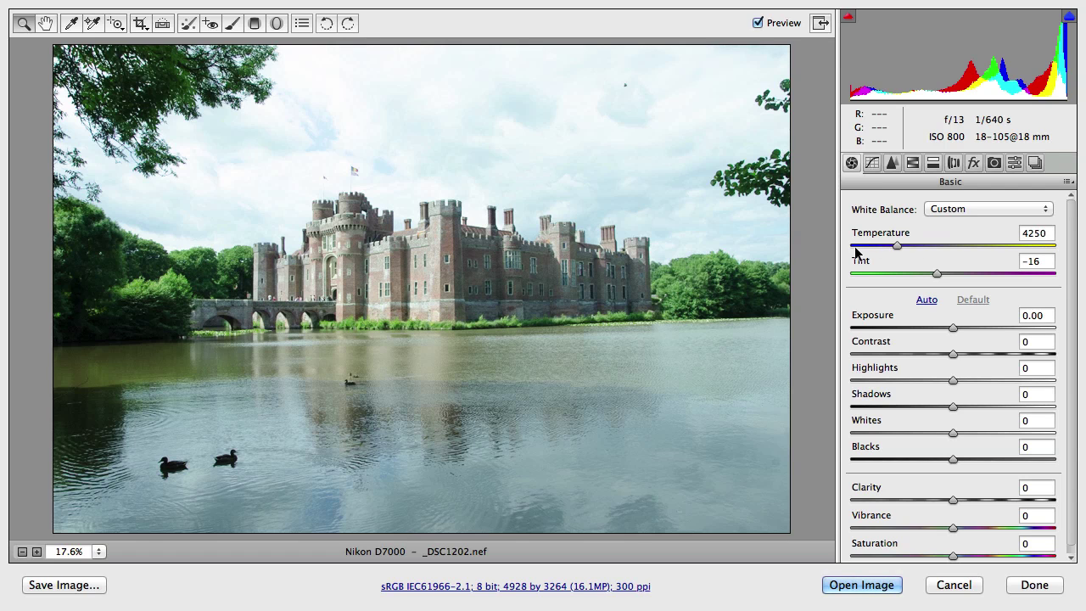
Set the photo's white balance temperature to 5200 and its tint to +10
{"action": "mouse_move", "coordinate": [897, 246]}
{"action": "left_mouse_down"}
{"action": "mouse_move", "coordinate": [1021, 246]}
{"action": "mouse_move", "coordinate": [869, 241]}
{"action": "mouse_move", "coordinate": [907, 238]}
{"action": "mouse_move", "coordinate": [887, 244]}
{"action": "left_mouse_up"}
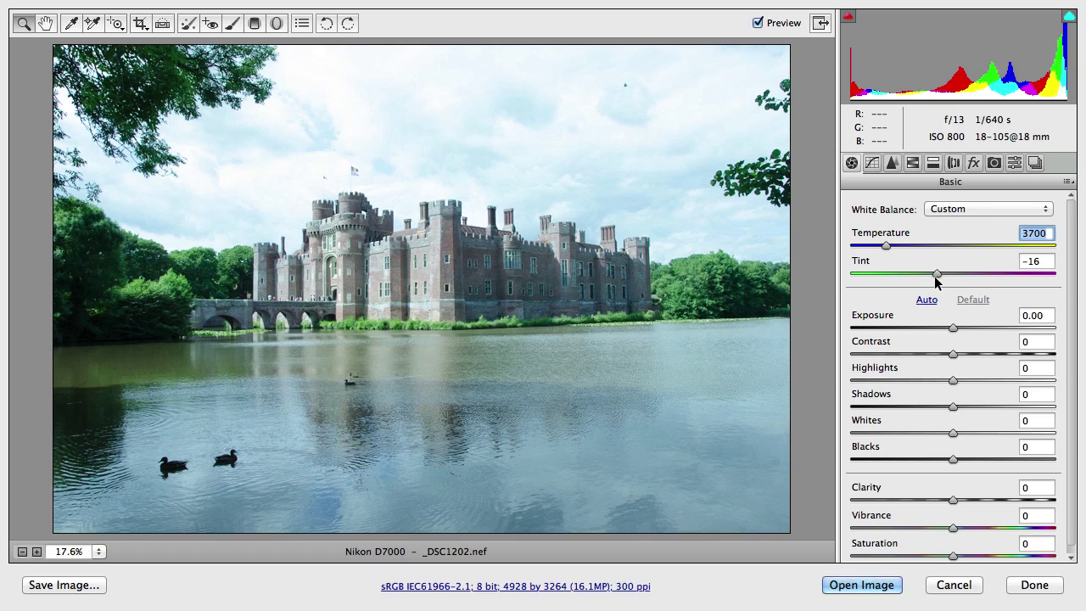
{"action": "left_click_drag", "start_coordinate": [937, 276], "coordinate": [878, 286]}
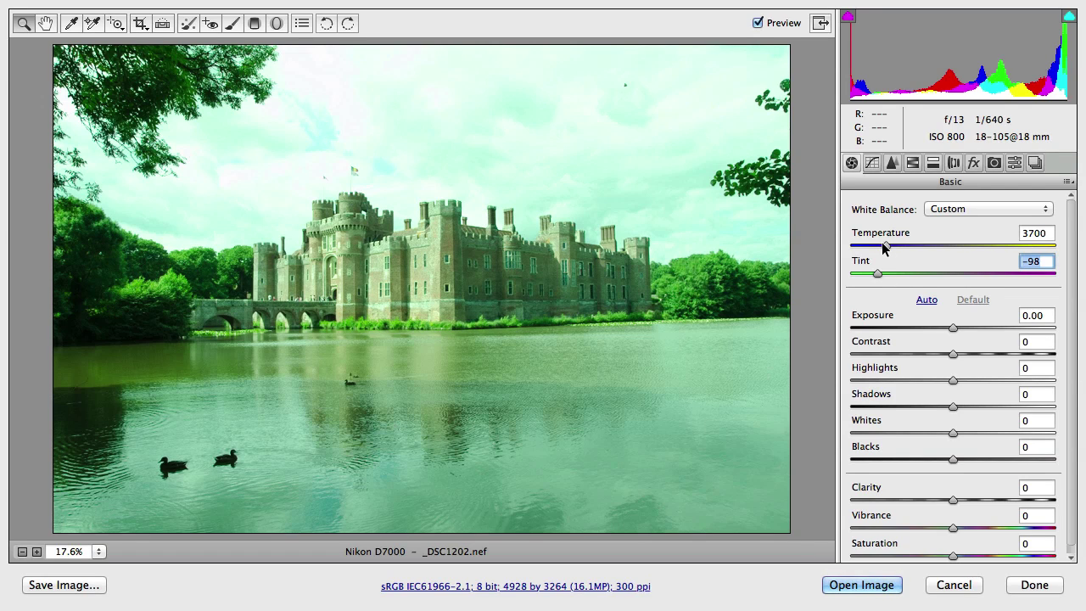
{"action": "left_click", "coordinate": [888, 247]}
{"action": "type", "text": "5200"}
{"action": "key", "text": "Tab"}
{"action": "type", "text": "10"}
{"action": "key", "text": "Return"}
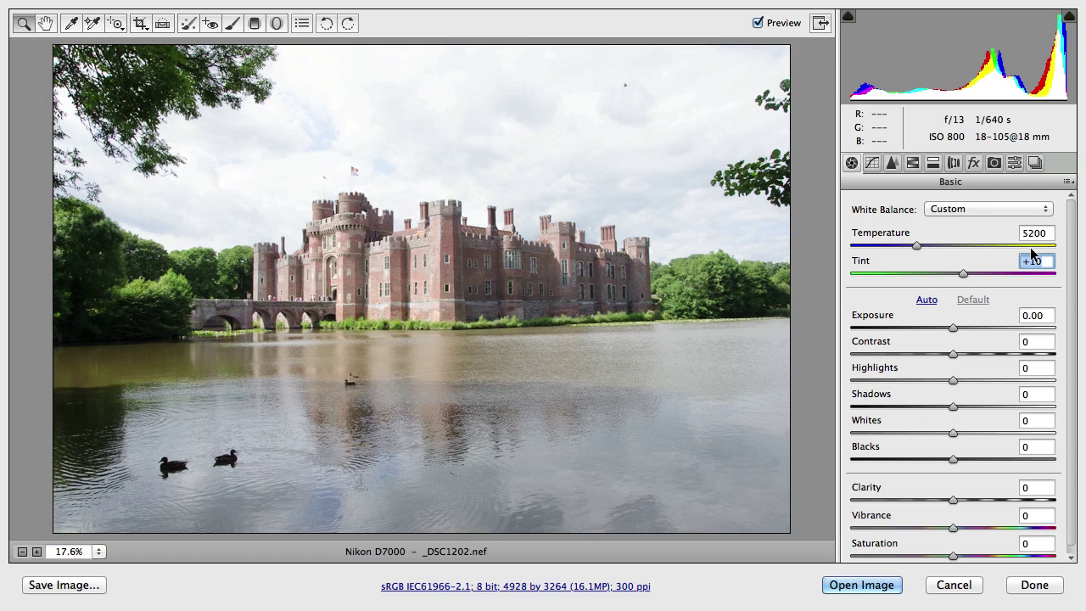
Try warmer white balance temperatures of 6550 and 6000, and return the temperature to 5200
{"action": "left_click", "coordinate": [940, 209]}
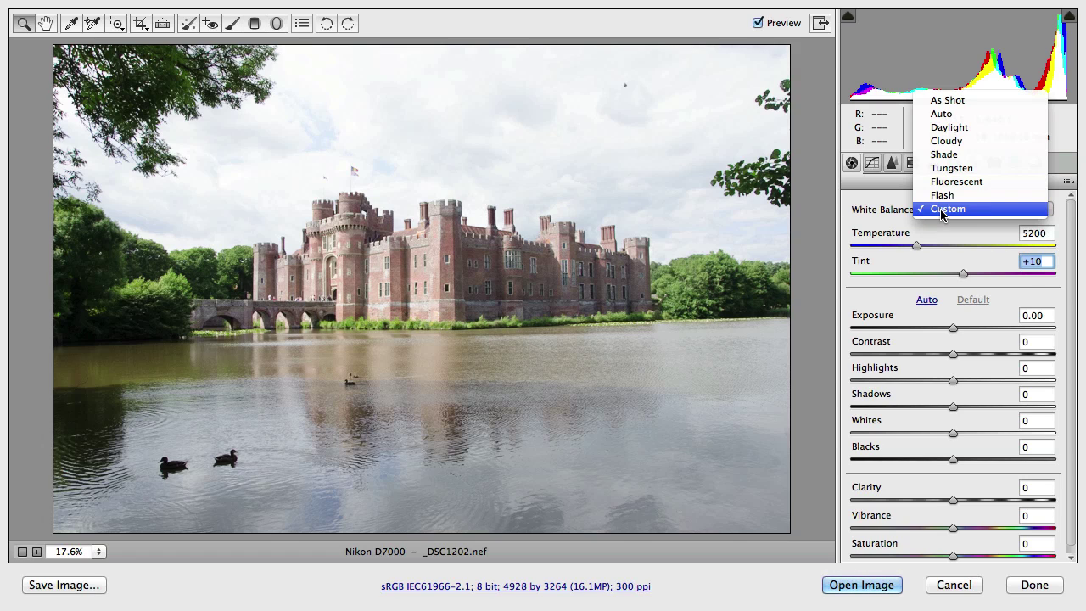
{"action": "left_click", "coordinate": [891, 216]}
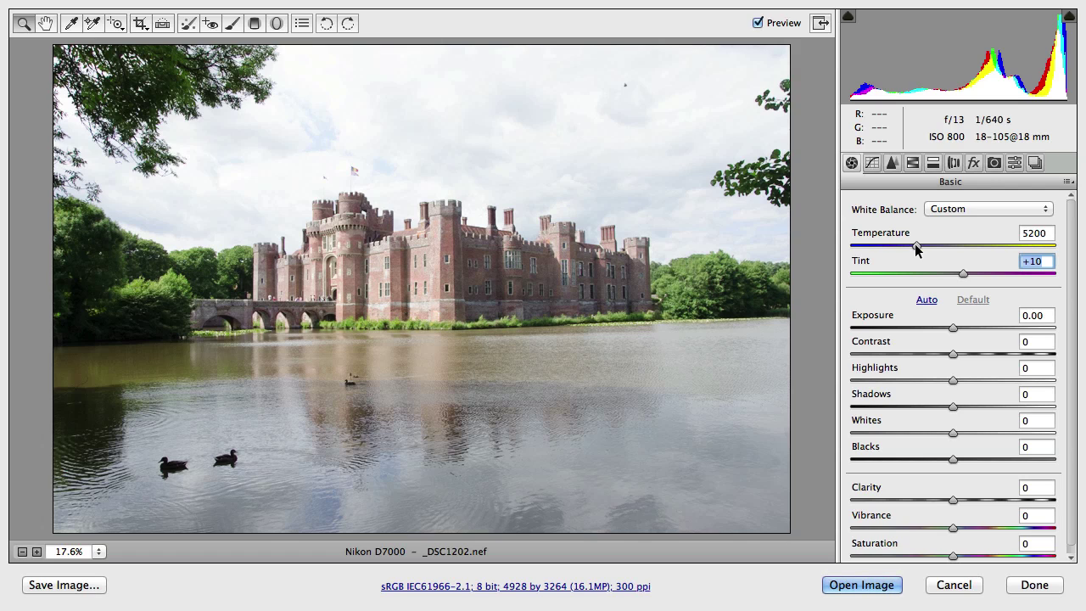
{"action": "left_click_drag", "start_coordinate": [917, 246], "coordinate": [943, 246]}
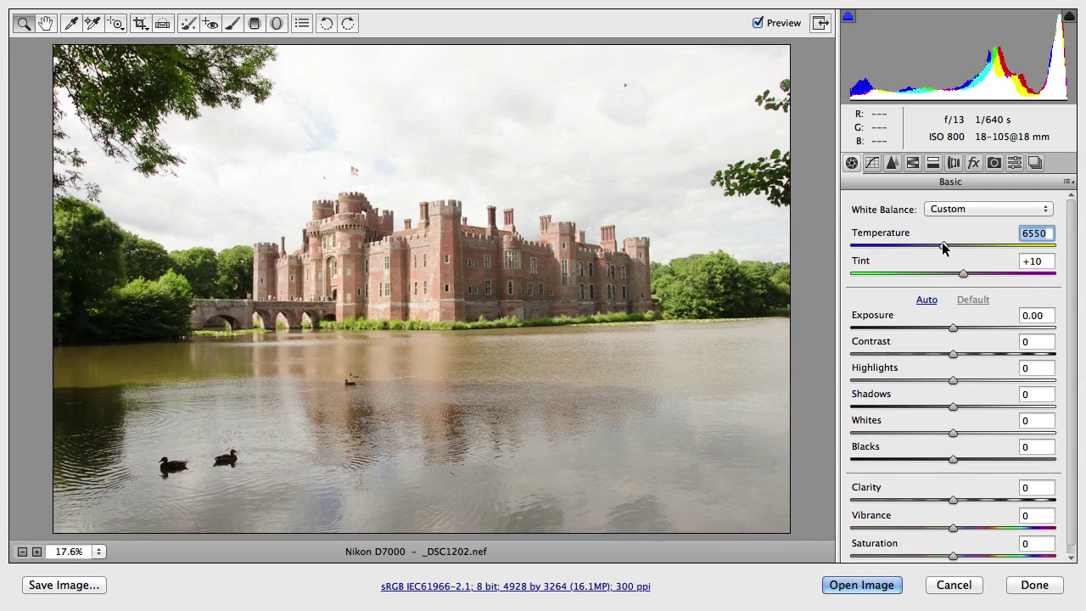
{"action": "left_click_drag", "start_coordinate": [944, 246], "coordinate": [933, 247]}
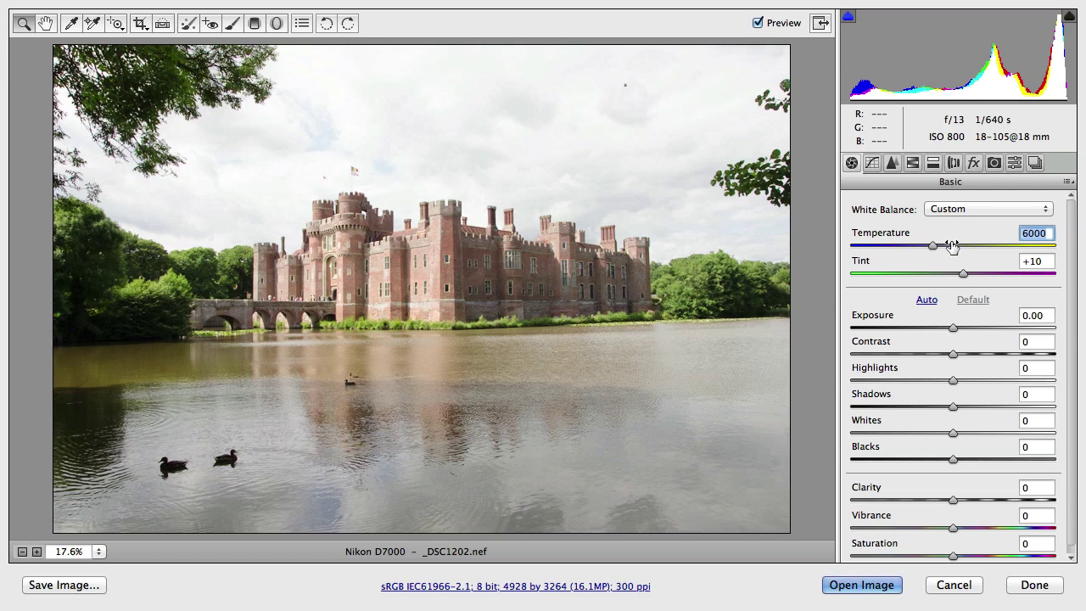
{"action": "type", "text": "5200"}
{"action": "key", "text": "Return"}
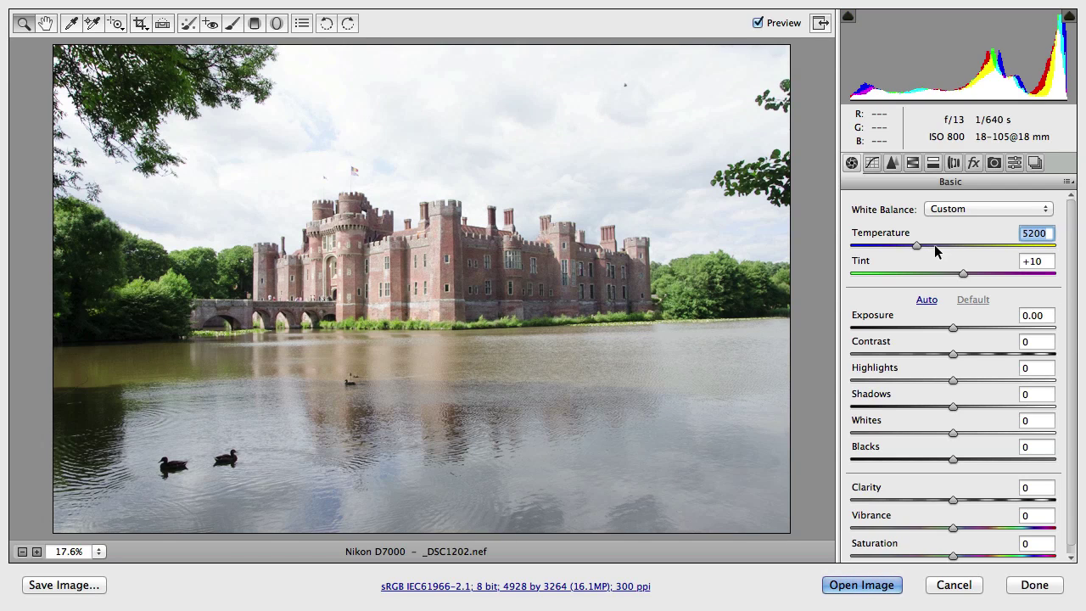
Activate the Adjustment Brush and reset its exposure, clarity and sharpness to 0
{"action": "left_click", "coordinate": [235, 25]}
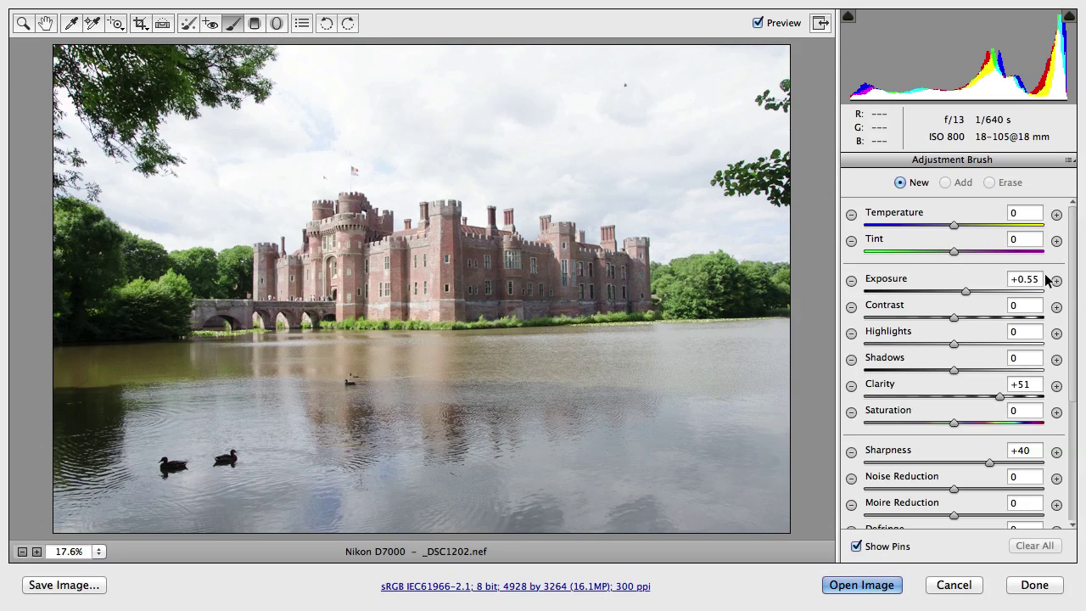
{"action": "left_click", "coordinate": [968, 292]}
{"action": "double_click", "coordinate": [968, 292]}
{"action": "double_click", "coordinate": [1001, 396]}
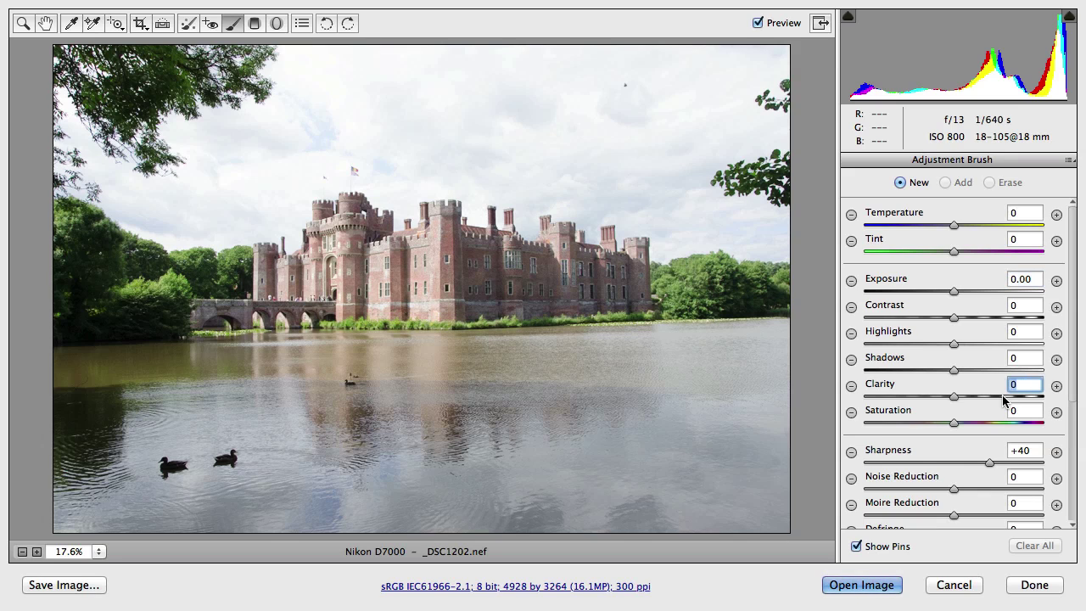
{"action": "double_click", "coordinate": [988, 463]}
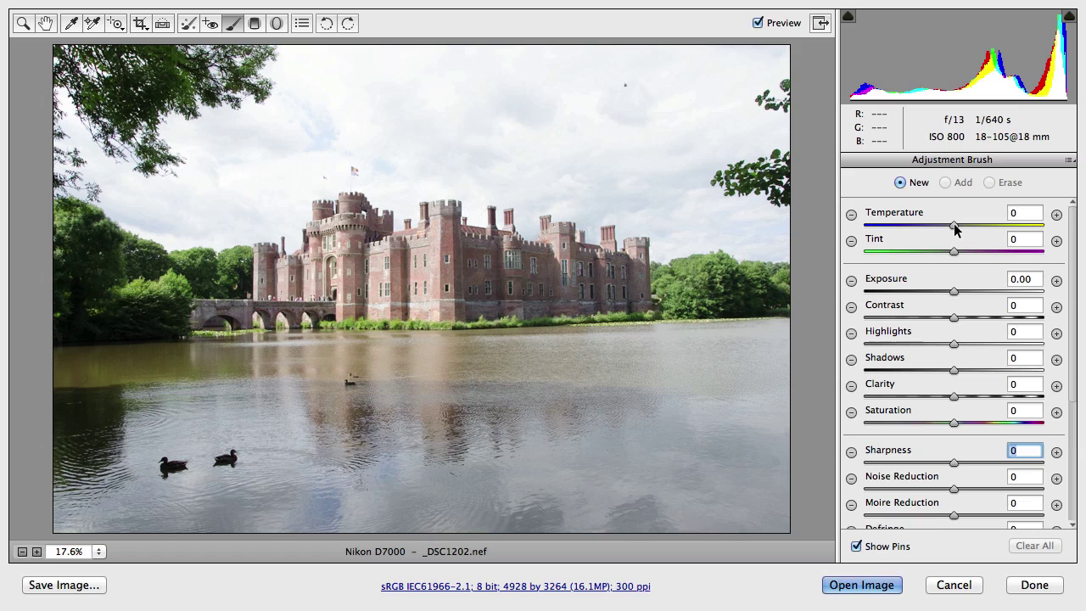
Brush a warming adjustment over the castle with temperature +21, raise its temperature to +34, and leave the Adjustment Brush
{"action": "left_click_drag", "start_coordinate": [953, 225], "coordinate": [973, 224]}
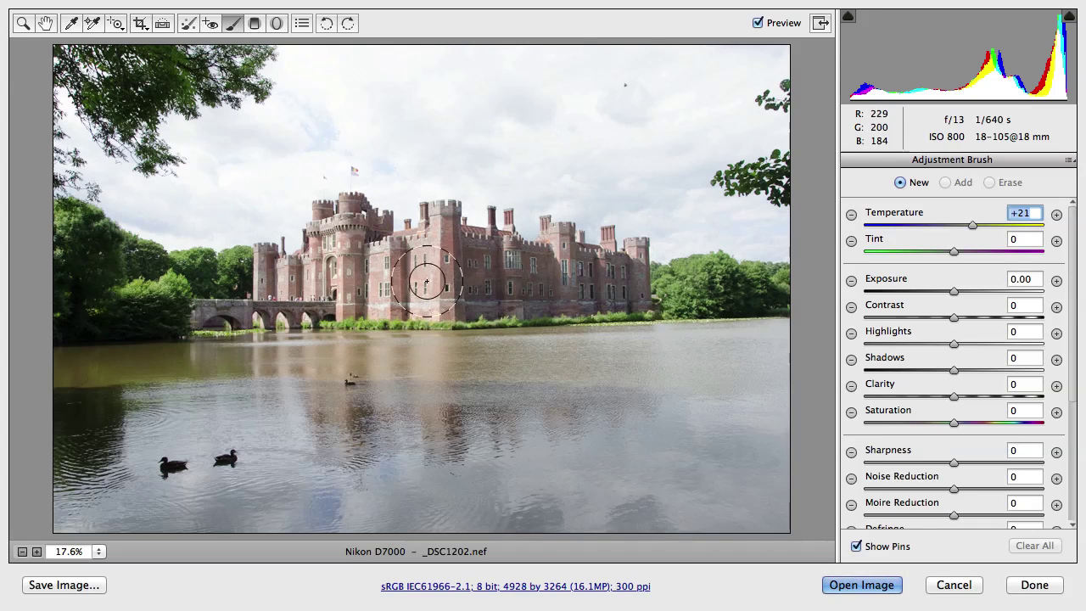
{"action": "left_click", "coordinate": [416, 252]}
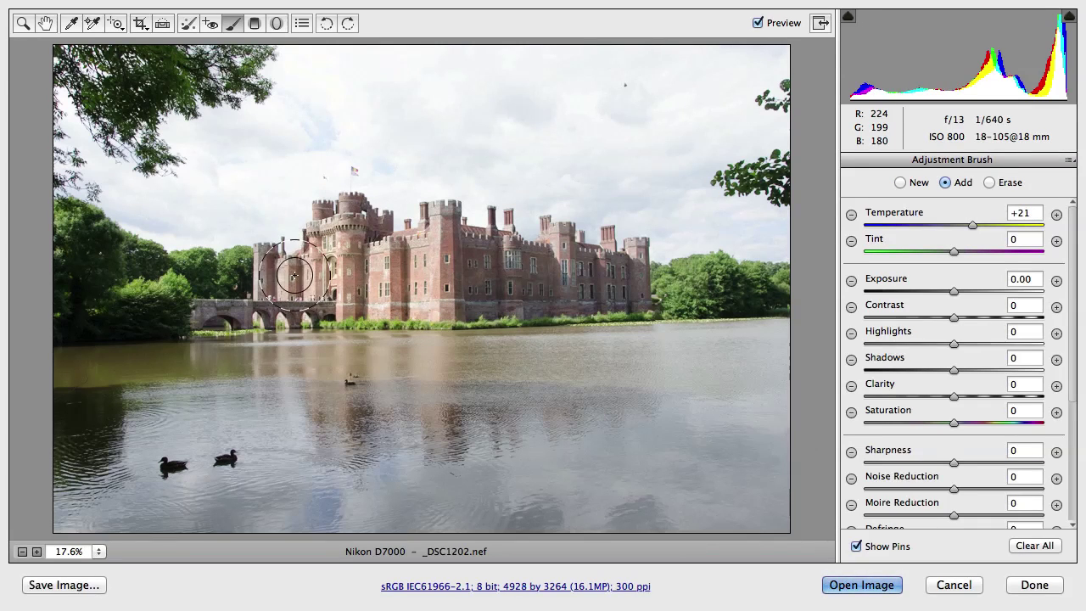
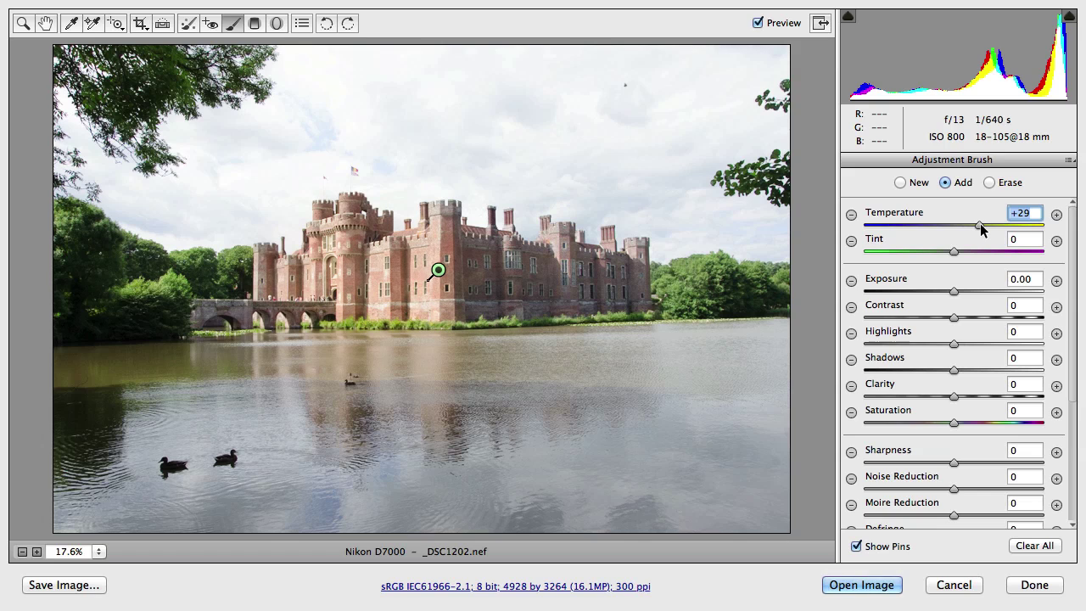
{"action": "mouse_move", "coordinate": [980, 230]}
{"action": "left_mouse_down"}
{"action": "mouse_move", "coordinate": [997, 225]}
{"action": "mouse_move", "coordinate": [984, 222]}
{"action": "left_mouse_up"}
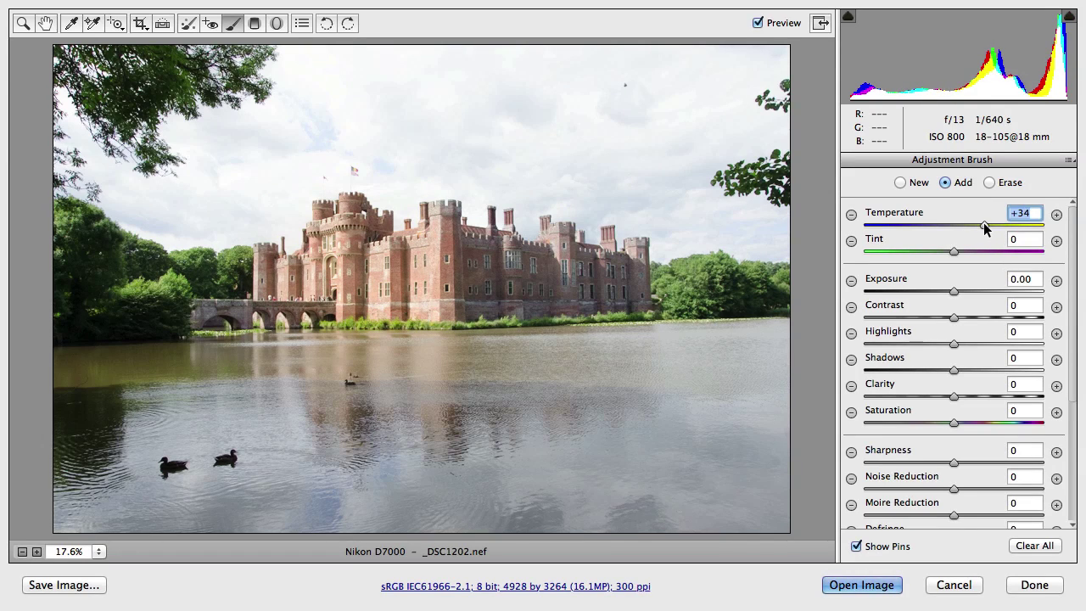
{"action": "left_click", "coordinate": [438, 270]}
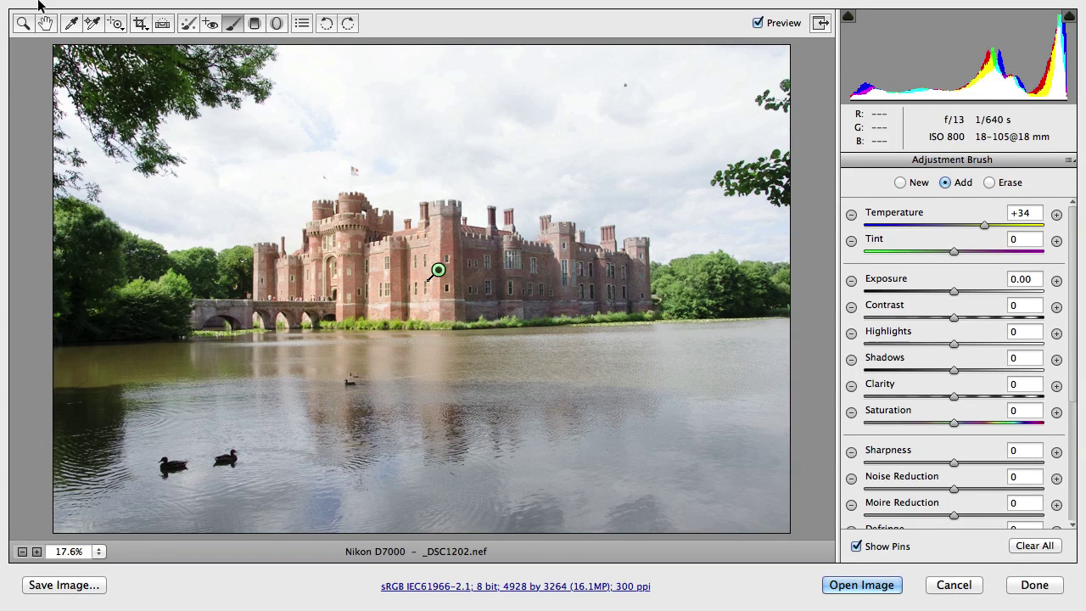
{"action": "left_click", "coordinate": [47, 26]}
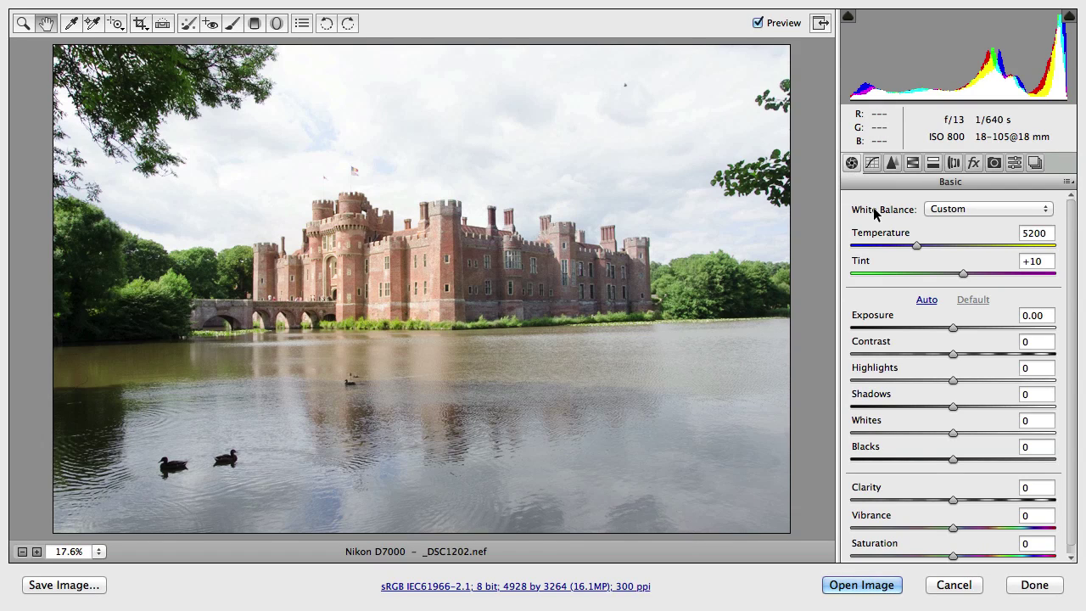
Set the whole photo's temperature to 5700, highlights to -68, whites to -72, exposure to -0.15 and clarity to +41
{"action": "left_click_drag", "start_coordinate": [911, 245], "coordinate": [927, 249]}
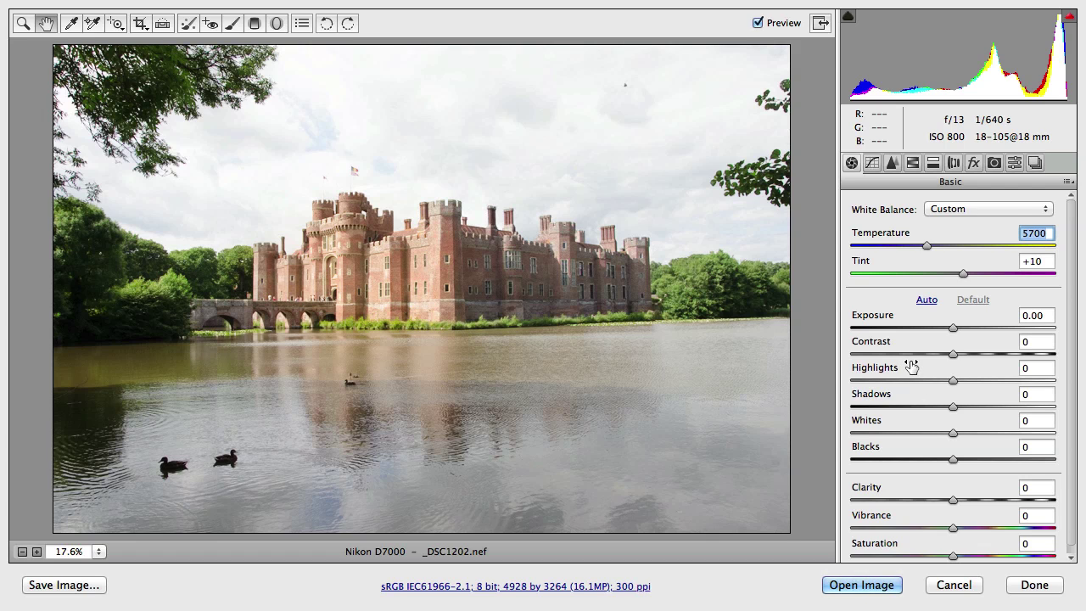
{"action": "scroll", "coordinate": [910, 364], "scroll_direction": "down", "scroll_amount": 1}
{"action": "left_click_drag", "start_coordinate": [952, 372], "coordinate": [883, 372]}
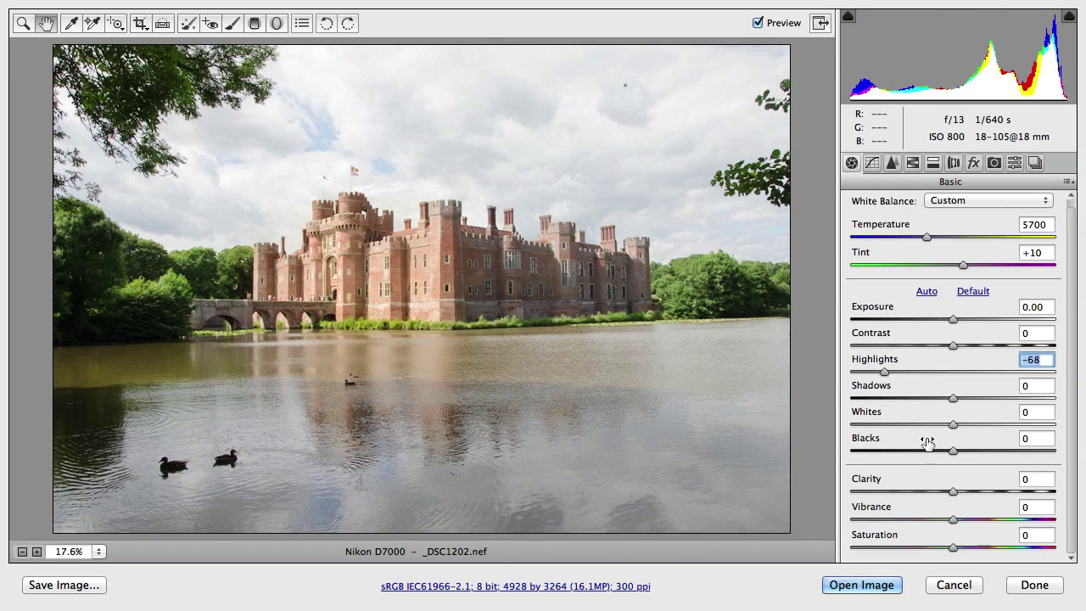
{"action": "left_click_drag", "start_coordinate": [952, 424], "coordinate": [880, 426]}
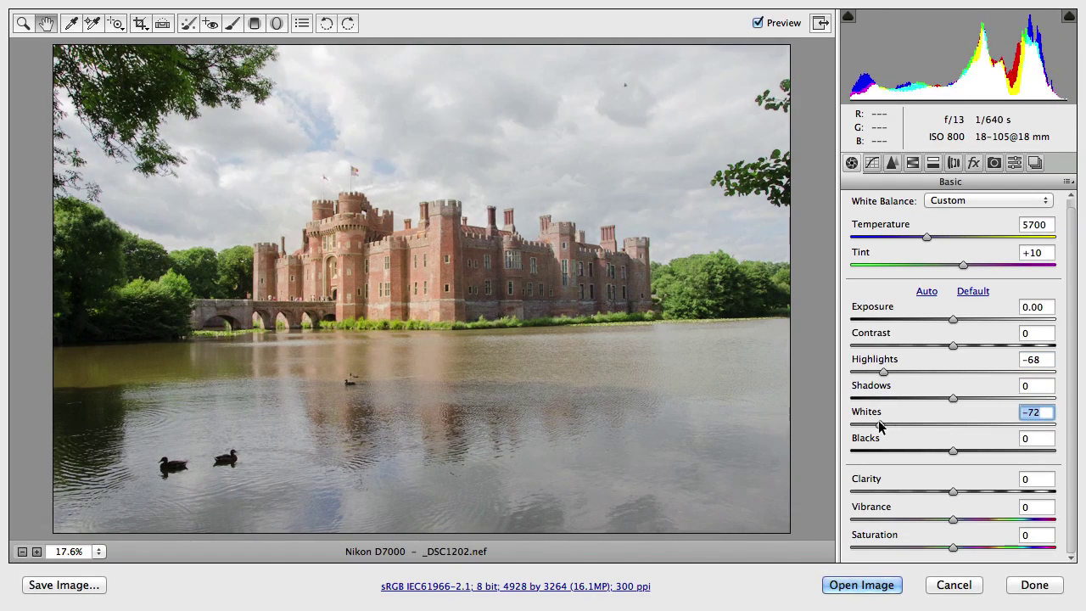
{"action": "left_click_drag", "start_coordinate": [955, 320], "coordinate": [952, 320]}
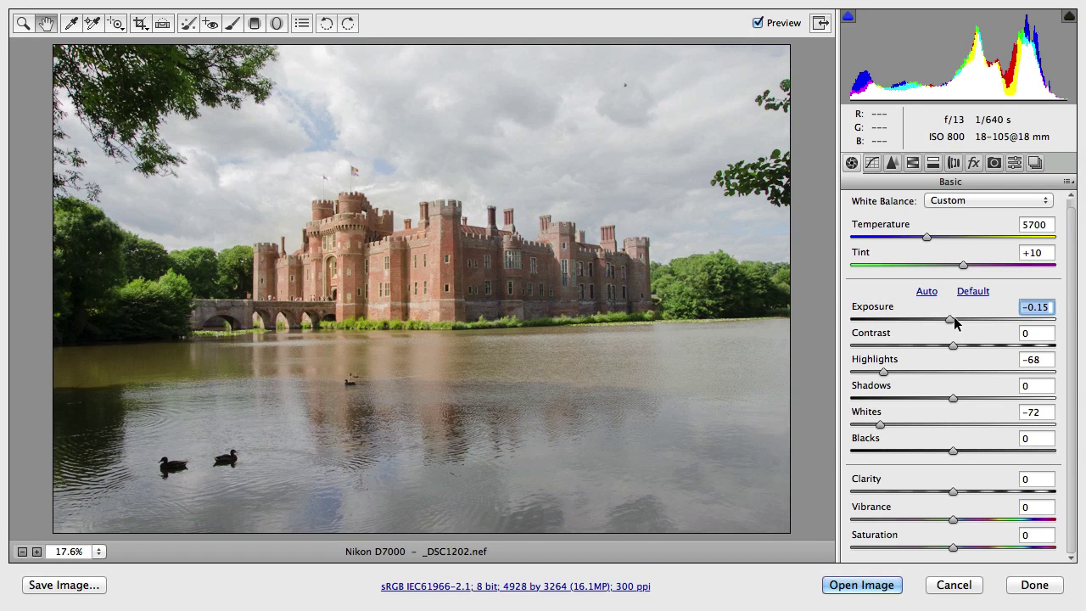
{"action": "left_click_drag", "start_coordinate": [952, 496], "coordinate": [995, 496]}
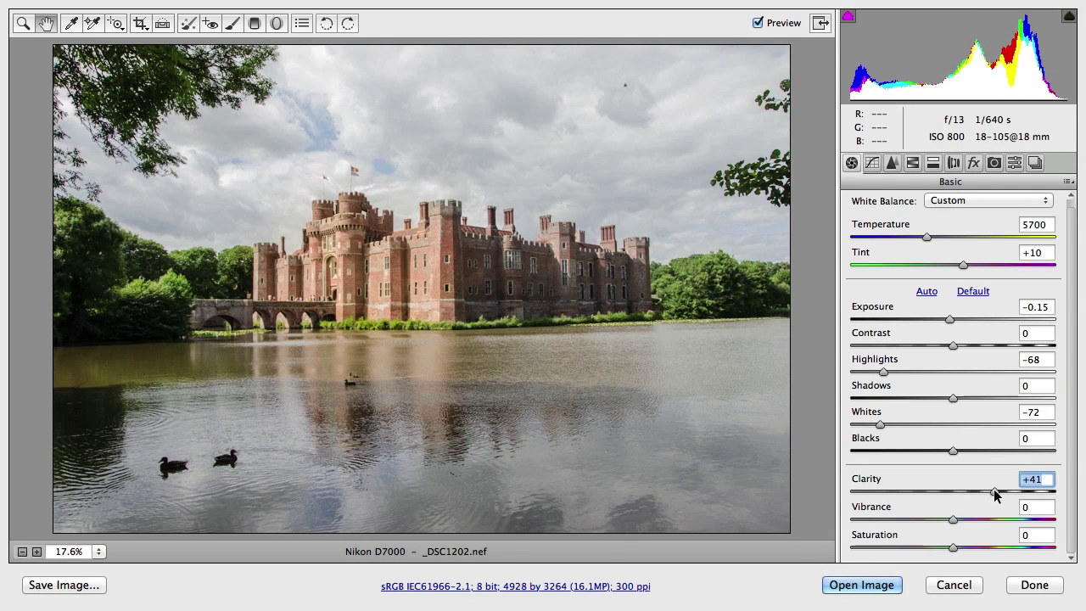
Try lifting the whole photo's shadows to +73, and reset them to 0
{"action": "left_click", "coordinate": [957, 398]}
{"action": "left_click_drag", "start_coordinate": [958, 401], "coordinate": [1031, 400]}
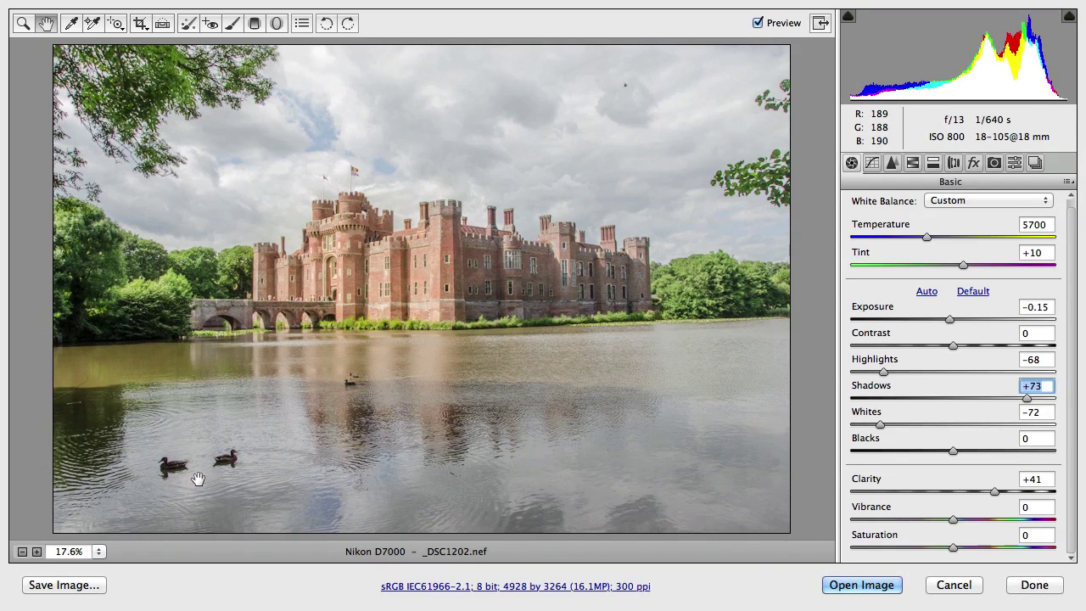
{"action": "double_click", "coordinate": [1026, 399]}
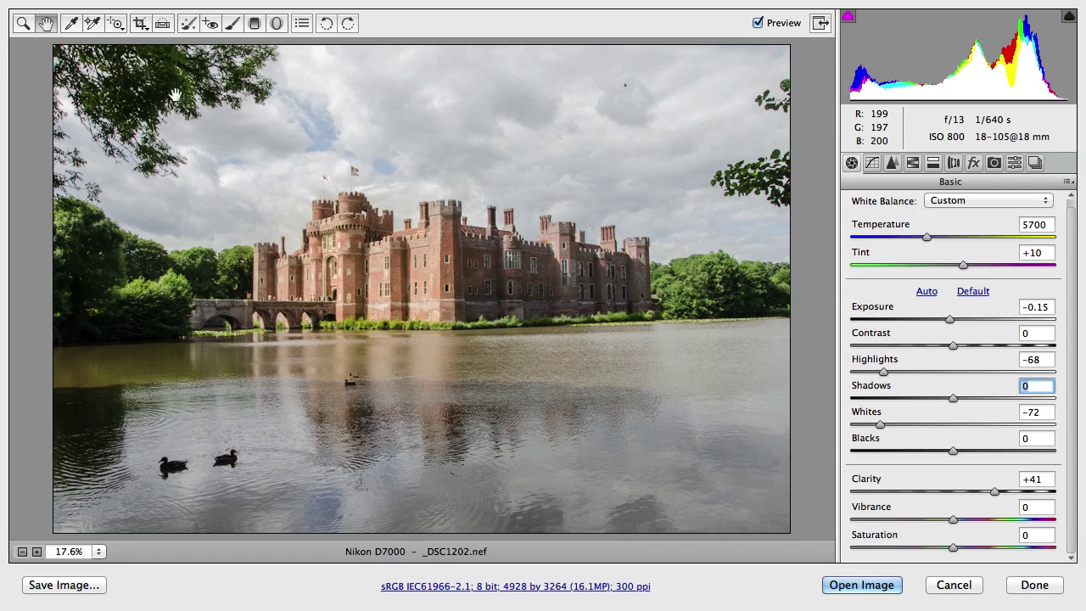
Paint a new brush adjustment with temperature 0 over the two foreground ducks, setting its shadows to +77 and exposure to +0.25
{"action": "left_click", "coordinate": [190, 23]}
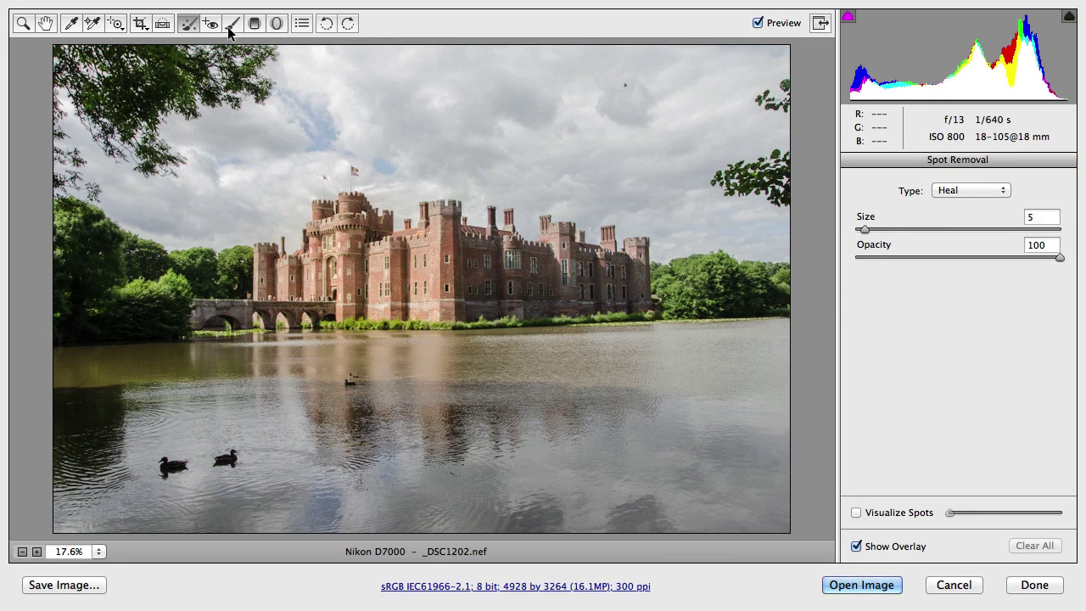
{"action": "left_click", "coordinate": [232, 23]}
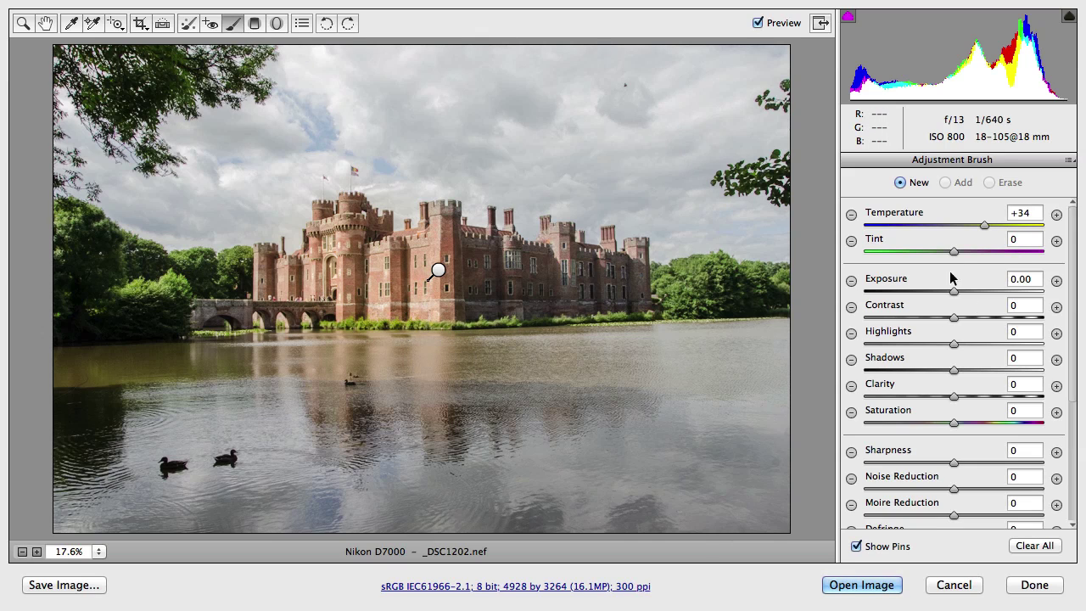
{"action": "double_click", "coordinate": [984, 226]}
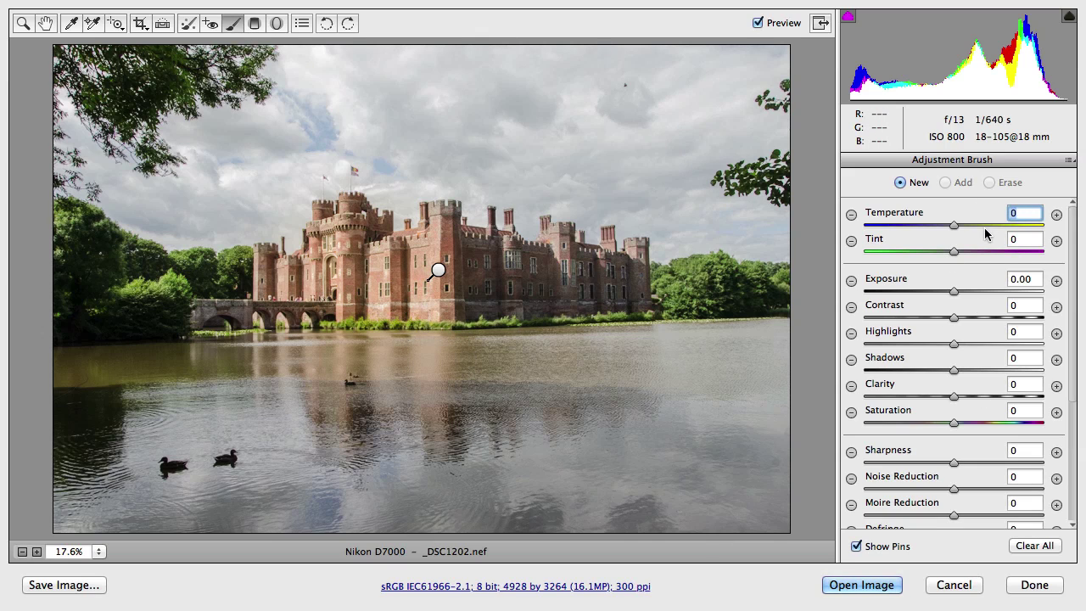
{"action": "left_click_drag", "start_coordinate": [954, 374], "coordinate": [1009, 371]}
{"action": "mouse_move", "coordinate": [230, 450]}
{"action": "left_mouse_down"}
{"action": "mouse_move", "coordinate": [175, 444]}
{"action": "mouse_move", "coordinate": [249, 456]}
{"action": "mouse_move", "coordinate": [152, 456]}
{"action": "mouse_move", "coordinate": [176, 465]}
{"action": "left_mouse_up"}
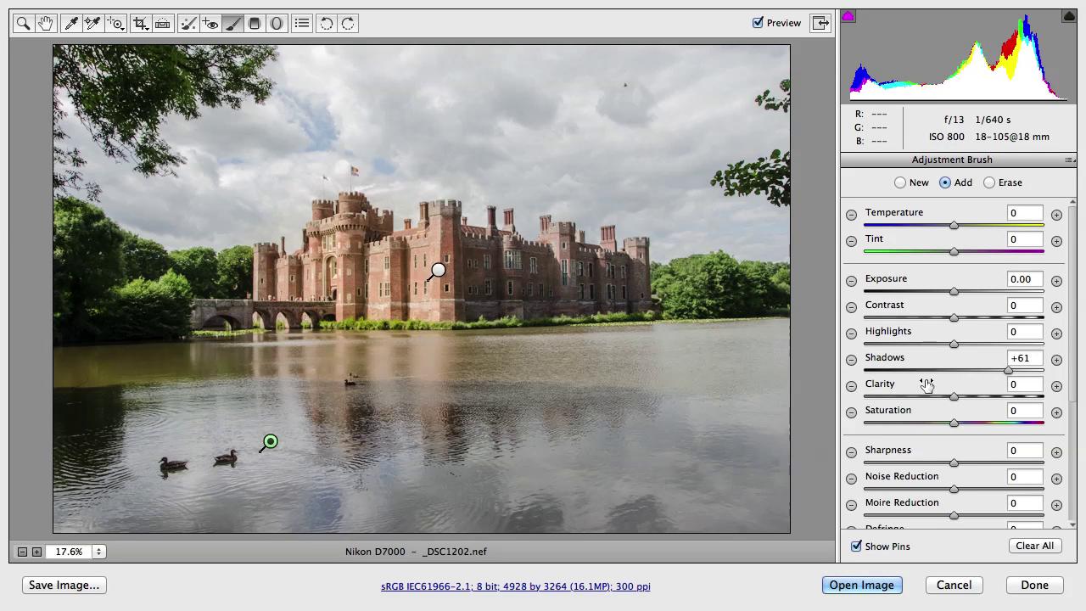
{"action": "left_click_drag", "start_coordinate": [1009, 372], "coordinate": [1022, 371]}
{"action": "left_click_drag", "start_coordinate": [953, 291], "coordinate": [959, 297]}
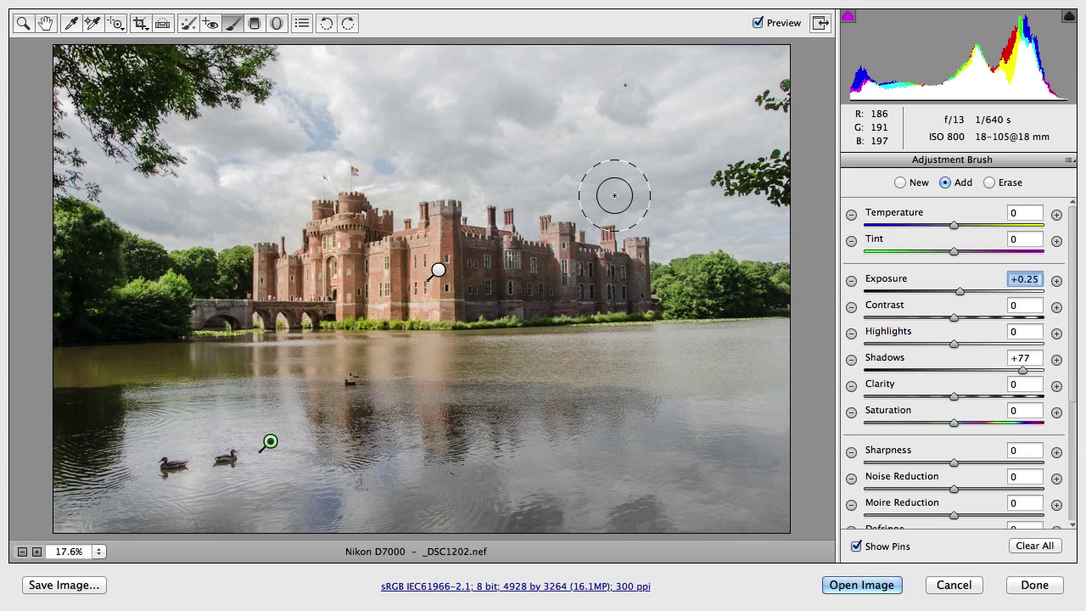
Try straightening the photo with the Straighten tool, using the castle's vertical tower edges as reference lines
{"action": "left_click", "coordinate": [162, 24]}
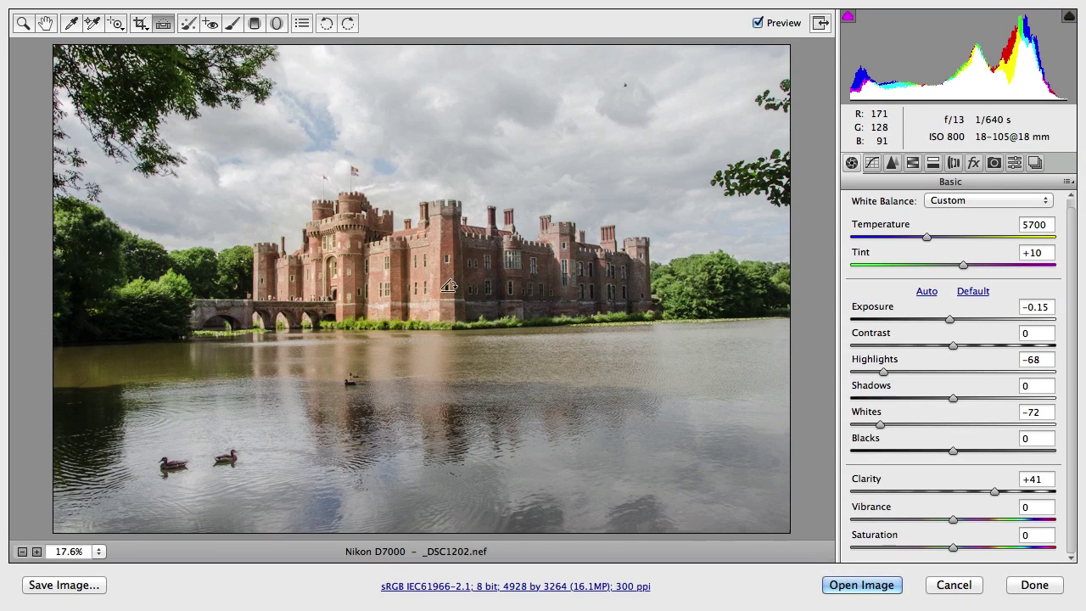
{"action": "left_click_drag", "start_coordinate": [448, 291], "coordinate": [451, 200]}
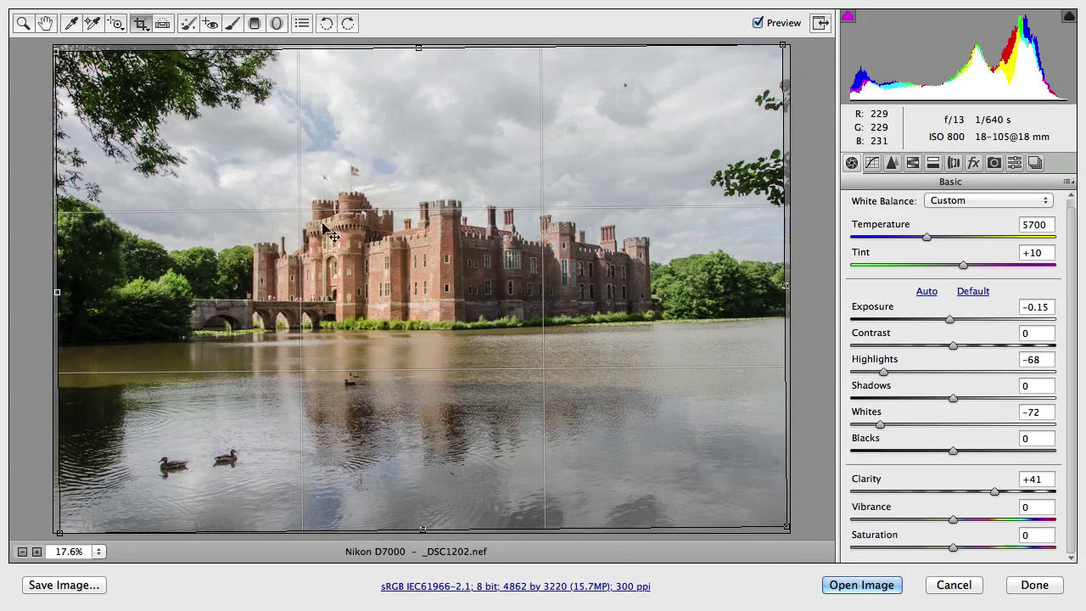
{"action": "left_click", "coordinate": [167, 29]}
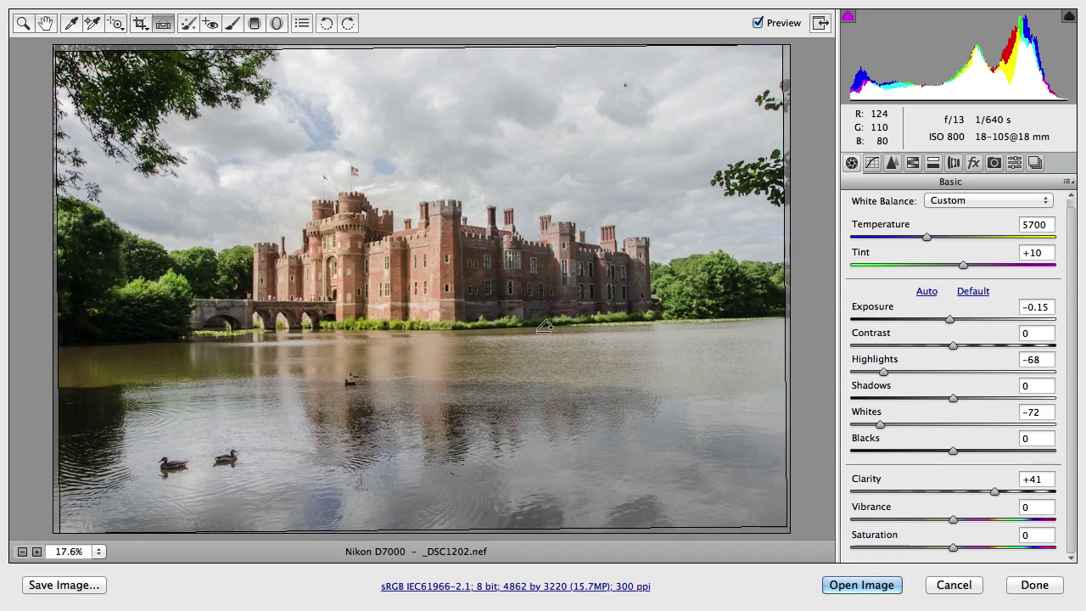
{"action": "left_click_drag", "start_coordinate": [568, 311], "coordinate": [567, 205]}
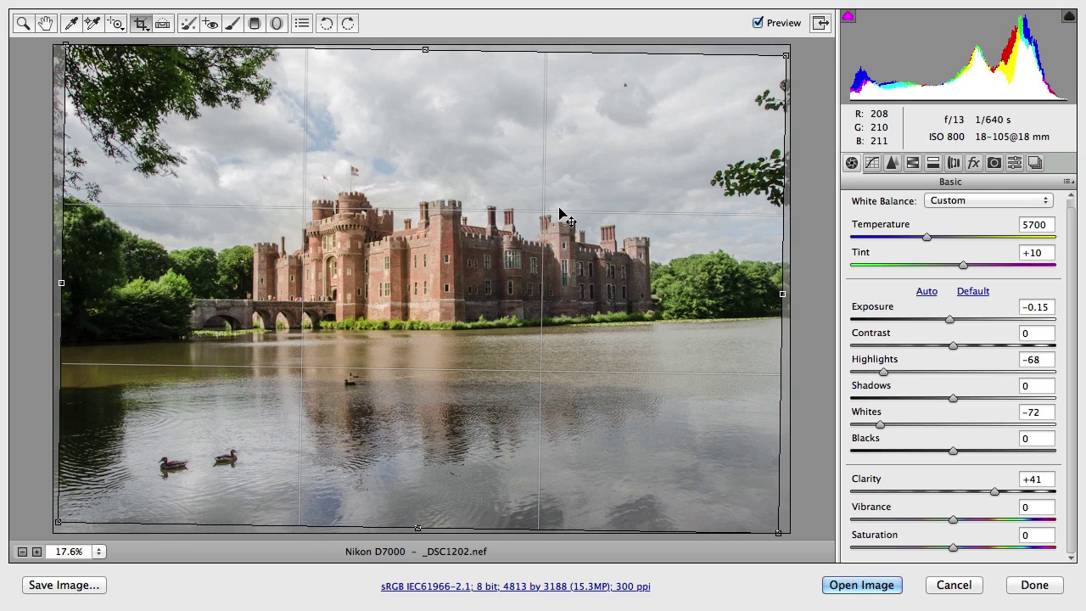
{"action": "key", "text": "z"}
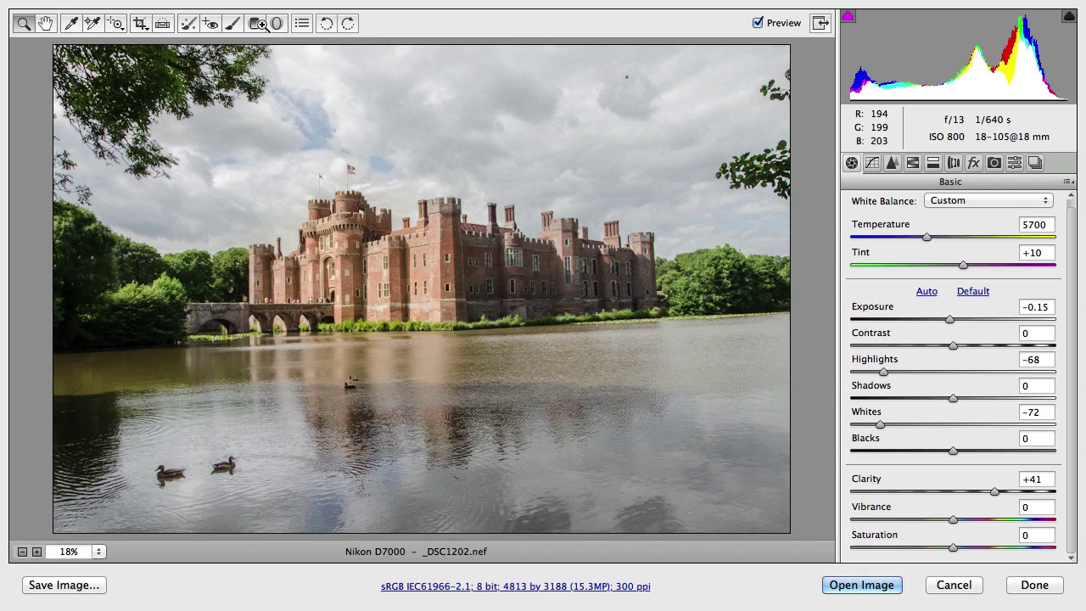
Straighten the photo along the bridge, fine-tuning the angle by rotating the crop frame slightly counter-clockwise, and apply it
{"action": "left_click", "coordinate": [166, 23]}
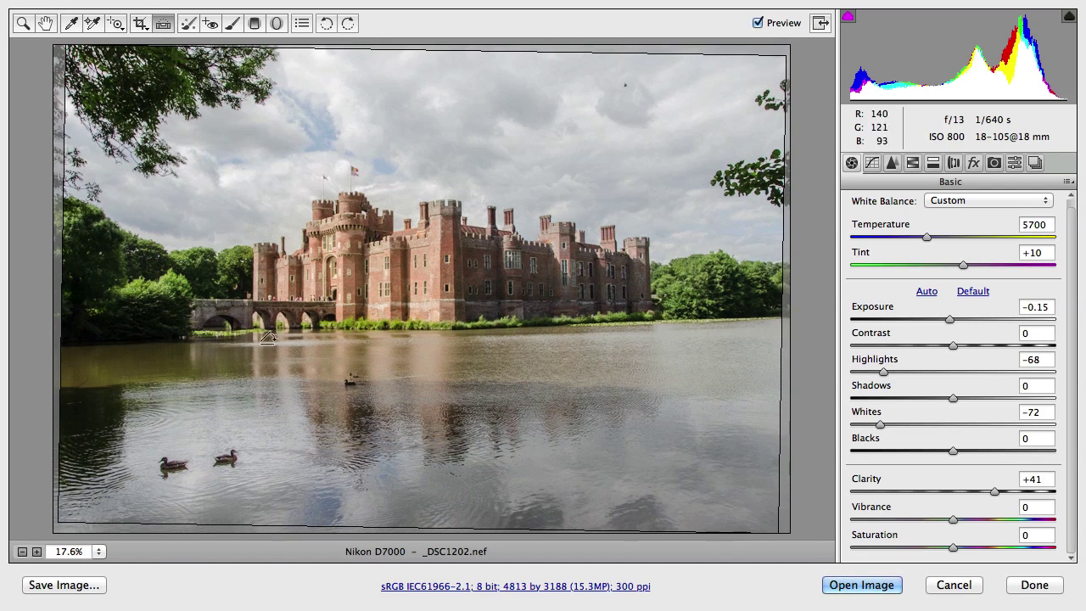
{"action": "left_click_drag", "start_coordinate": [206, 303], "coordinate": [336, 312]}
{"action": "key", "text": "z"}
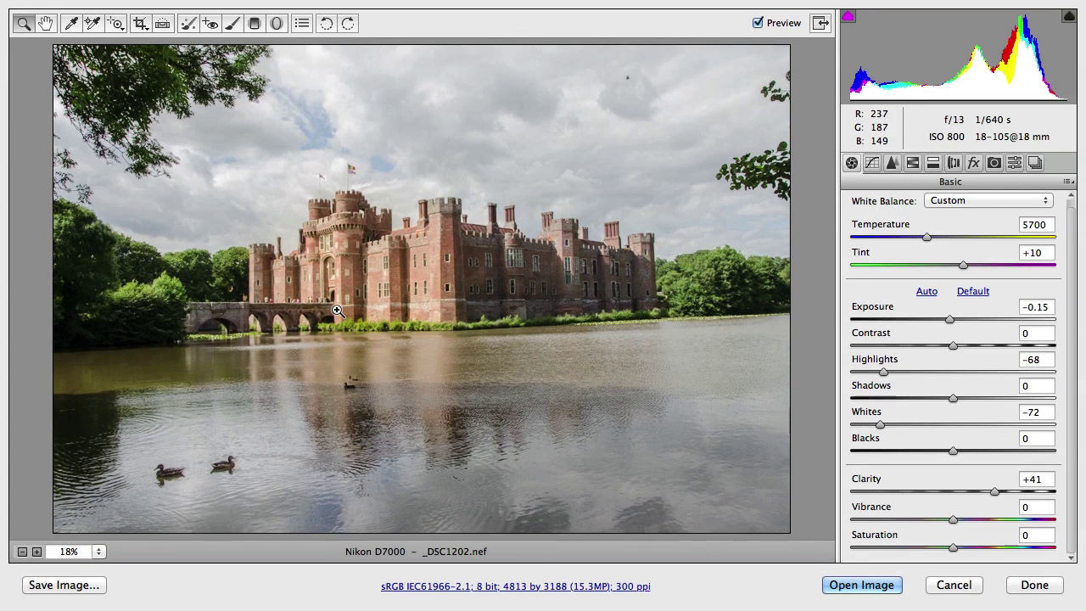
{"action": "left_click", "coordinate": [141, 23]}
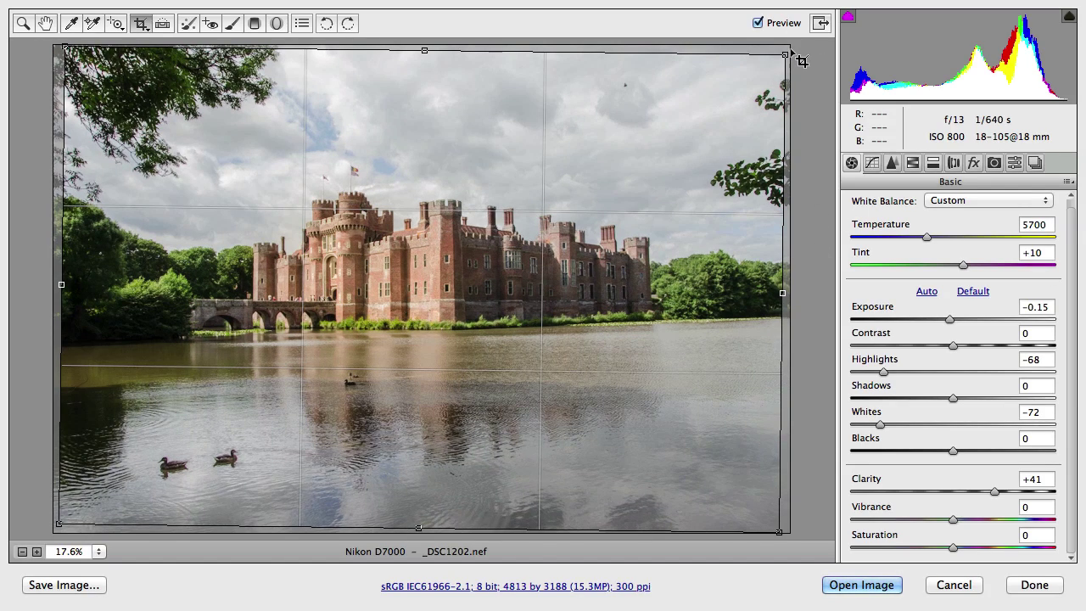
{"action": "mouse_move", "coordinate": [803, 57]}
{"action": "left_mouse_down"}
{"action": "mouse_move", "coordinate": [790, 33]}
{"action": "mouse_move", "coordinate": [794, 40]}
{"action": "left_mouse_up"}
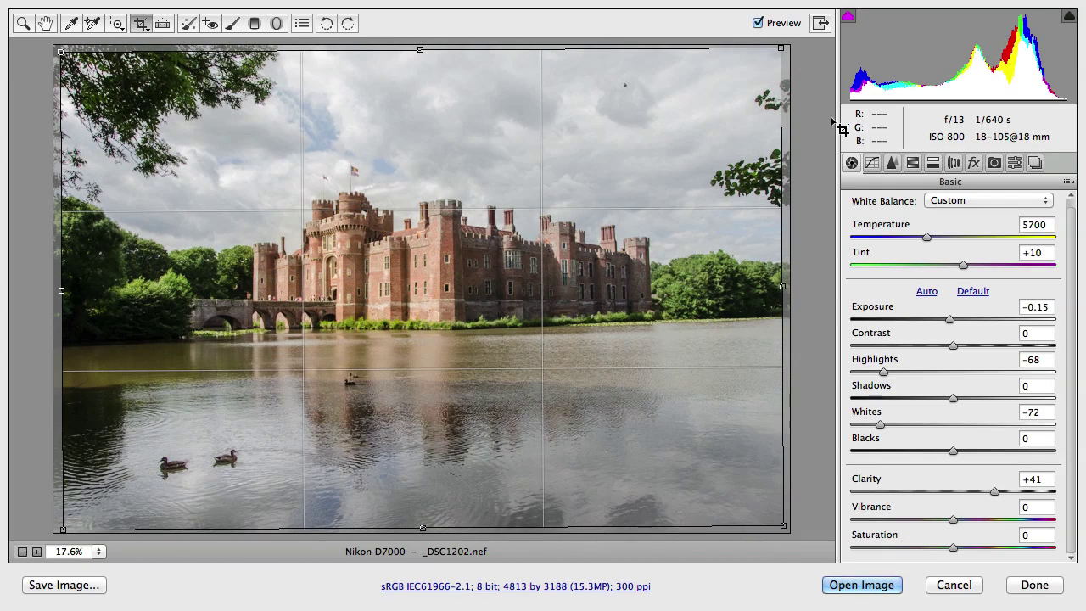
{"action": "key", "text": "Return"}
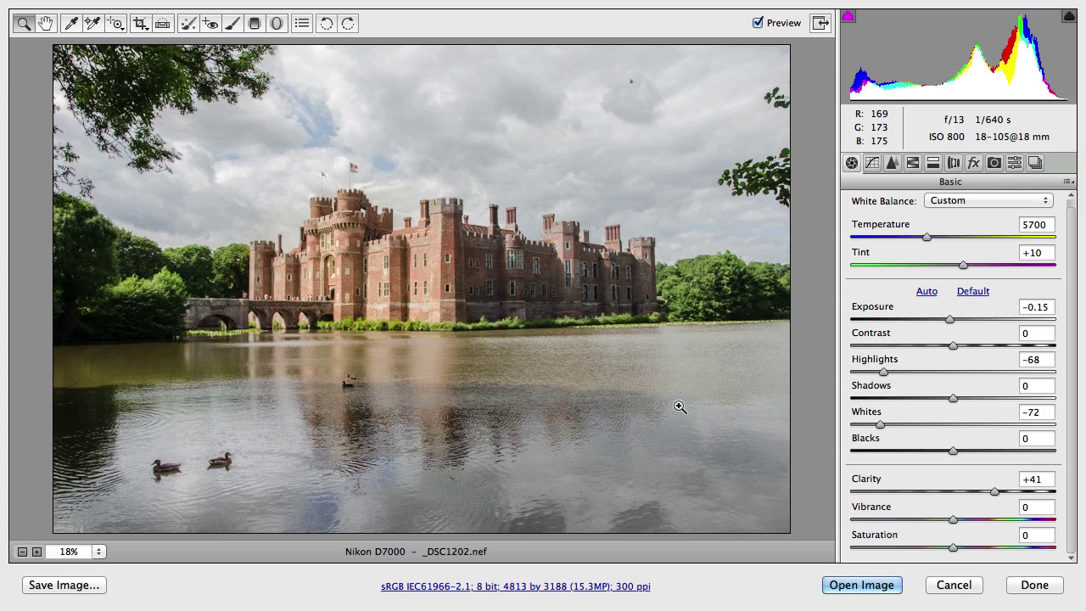
Crop the photo proportionally to about 4306 by 2852 pixels, shift the crop frame slightly down and right, and apply it
{"action": "left_click", "coordinate": [141, 23]}
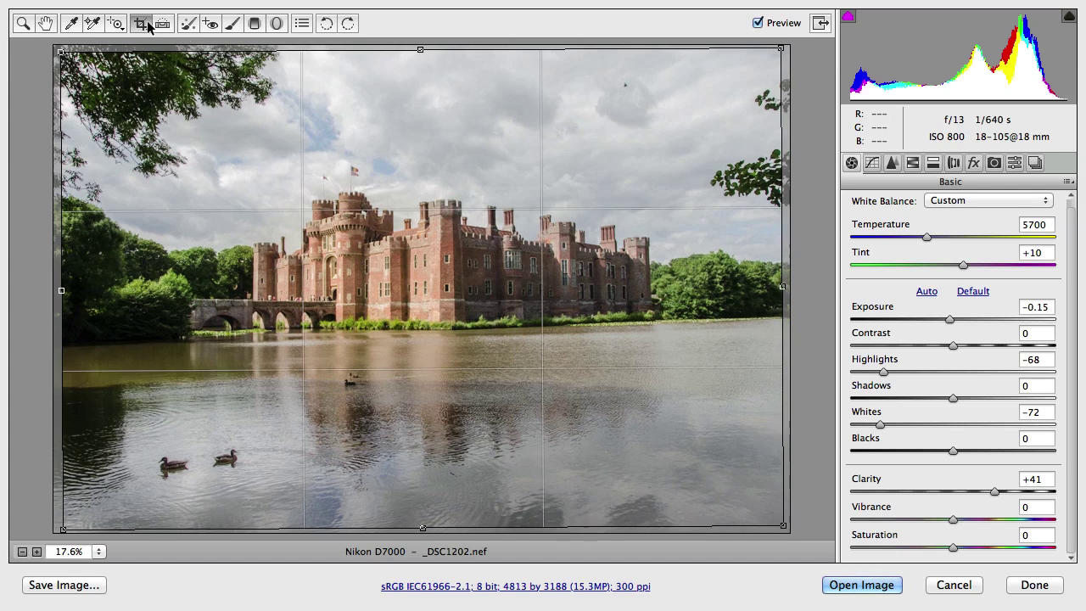
{"action": "key", "text": "shift"}
{"action": "left_click_drag", "start_coordinate": [781, 523], "coordinate": [706, 476]}
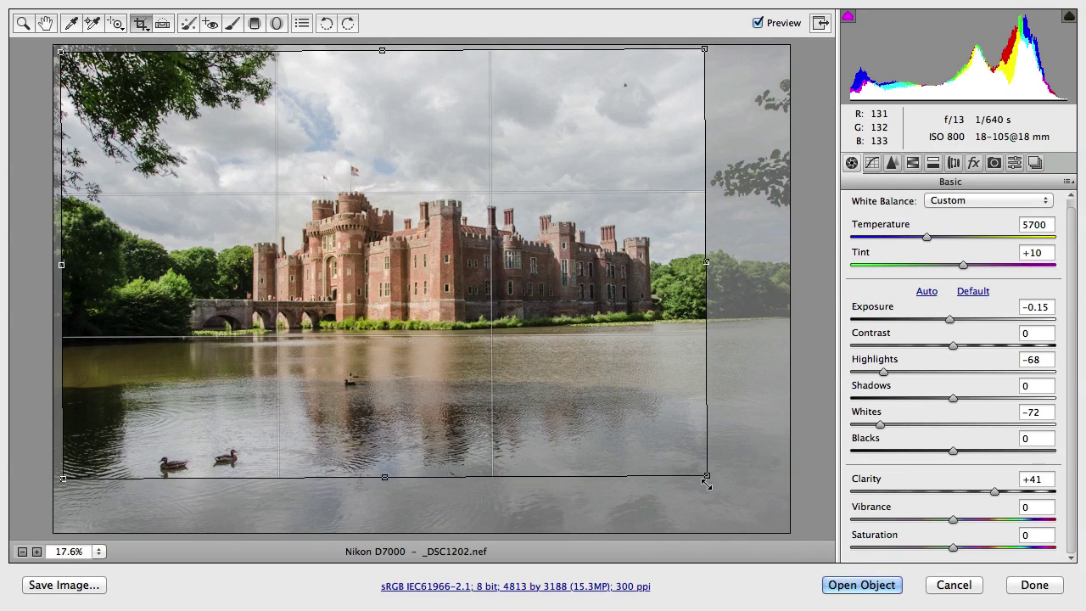
{"action": "mouse_move", "coordinate": [357, 361]}
{"action": "left_mouse_down"}
{"action": "mouse_move", "coordinate": [363, 390]}
{"action": "mouse_move", "coordinate": [365, 361]}
{"action": "mouse_move", "coordinate": [364, 381]}
{"action": "left_mouse_up"}
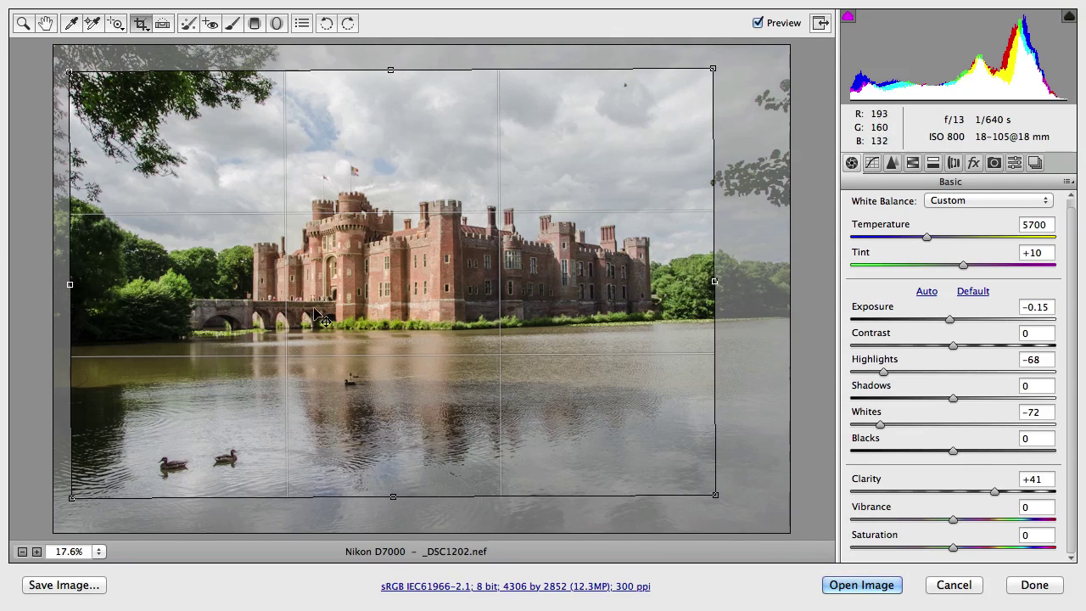
{"action": "key", "text": "Return"}
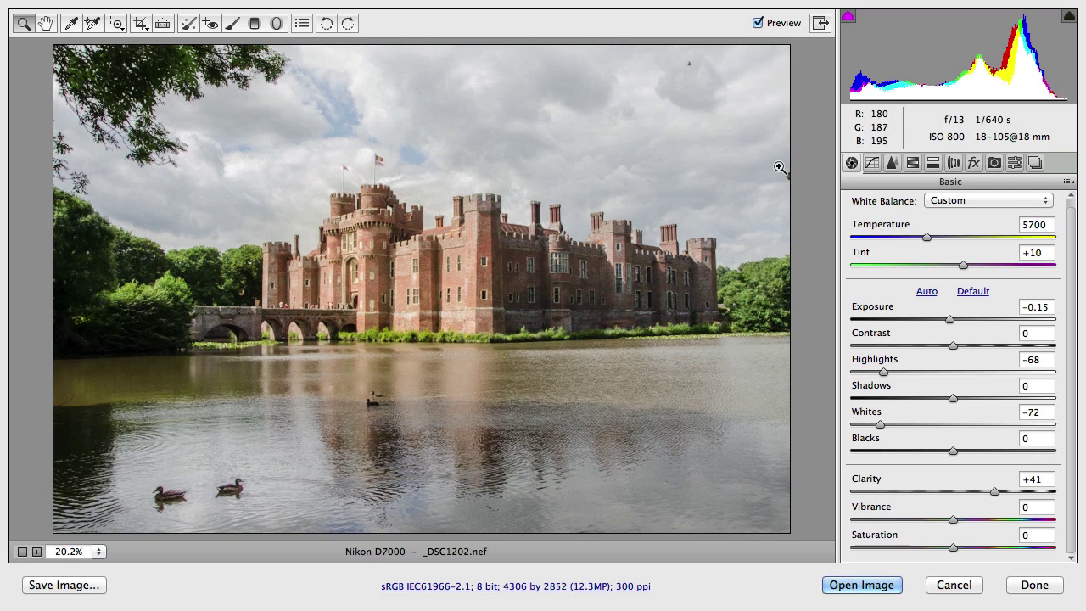
Try rotating the photo clockwise in 90-degree turns through a full circle
{"action": "key", "text": "r"}
{"action": "key", "text": "r"}
{"action": "key", "text": "r"}
{"action": "key", "text": "r"}
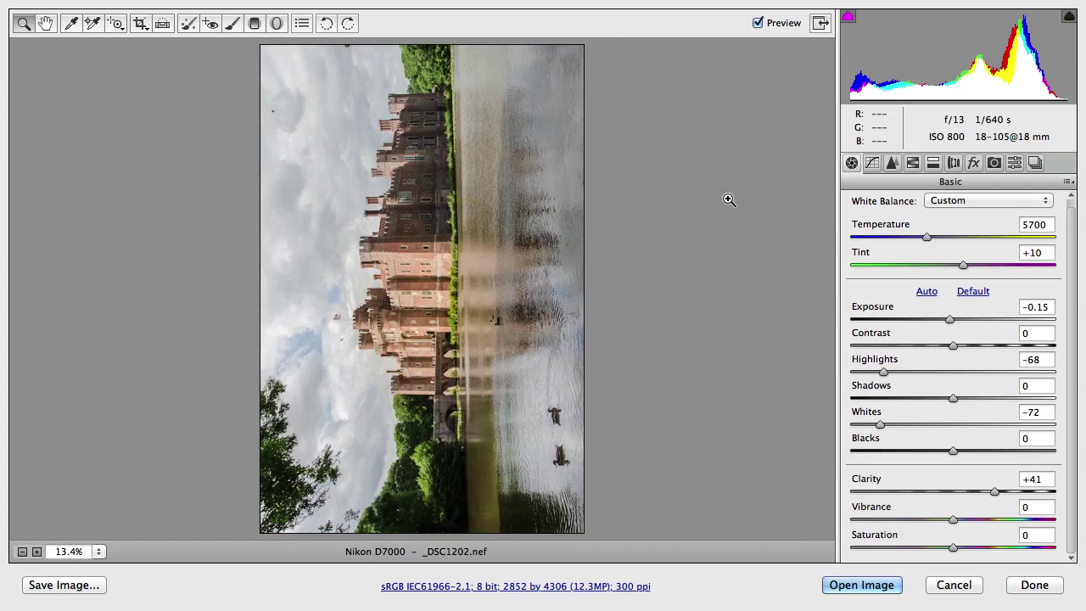
Tighten the crop from its lower-right corner to about 4237 by 2806 pixels, and apply it
{"action": "key", "text": "c"}
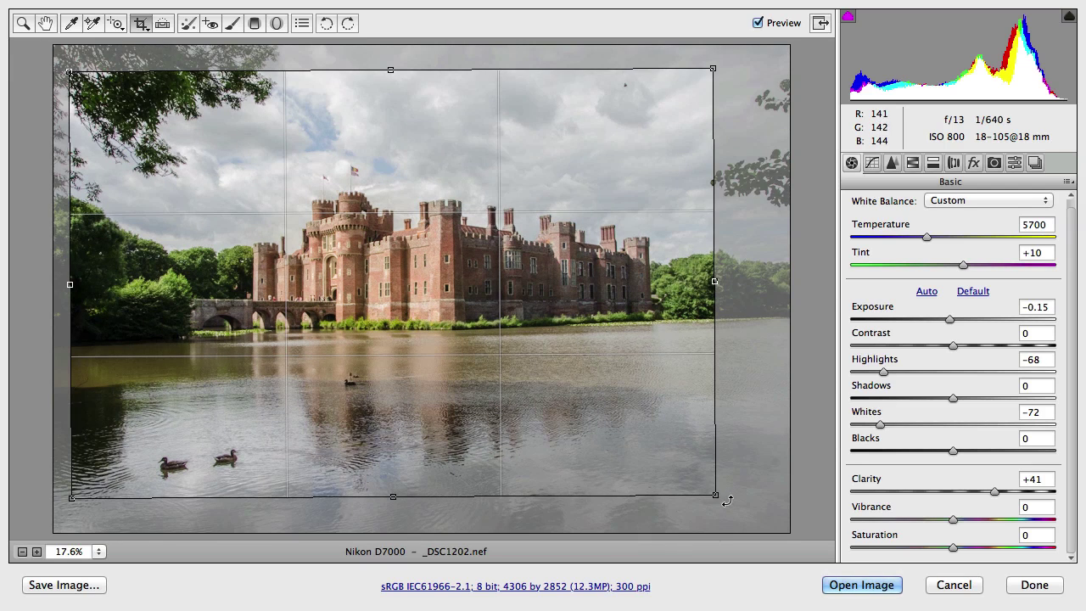
{"action": "left_click_drag", "start_coordinate": [715, 496], "coordinate": [702, 486]}
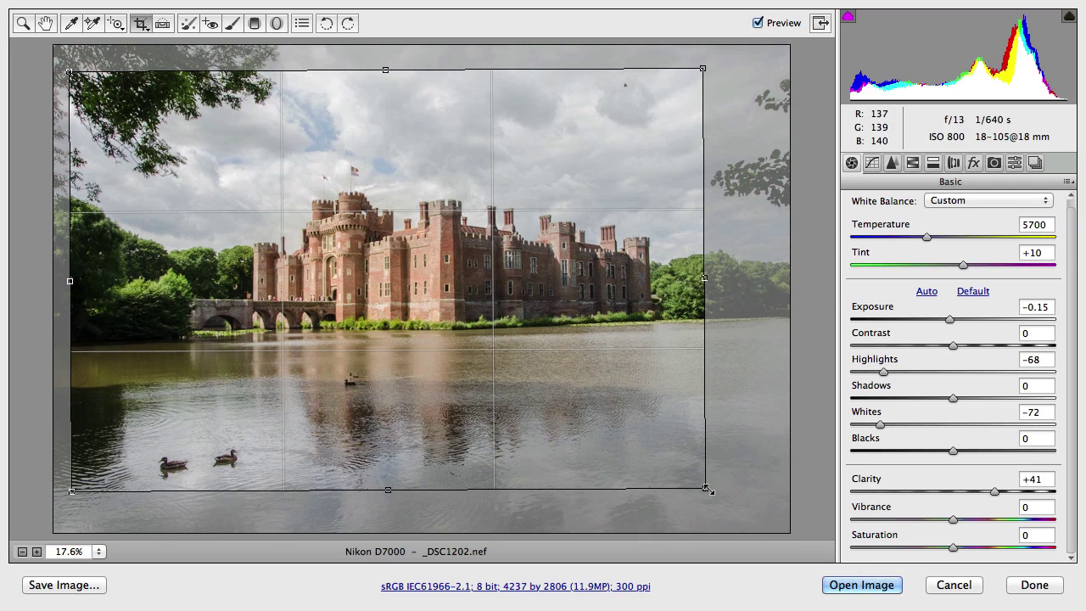
{"action": "key", "text": "Return"}
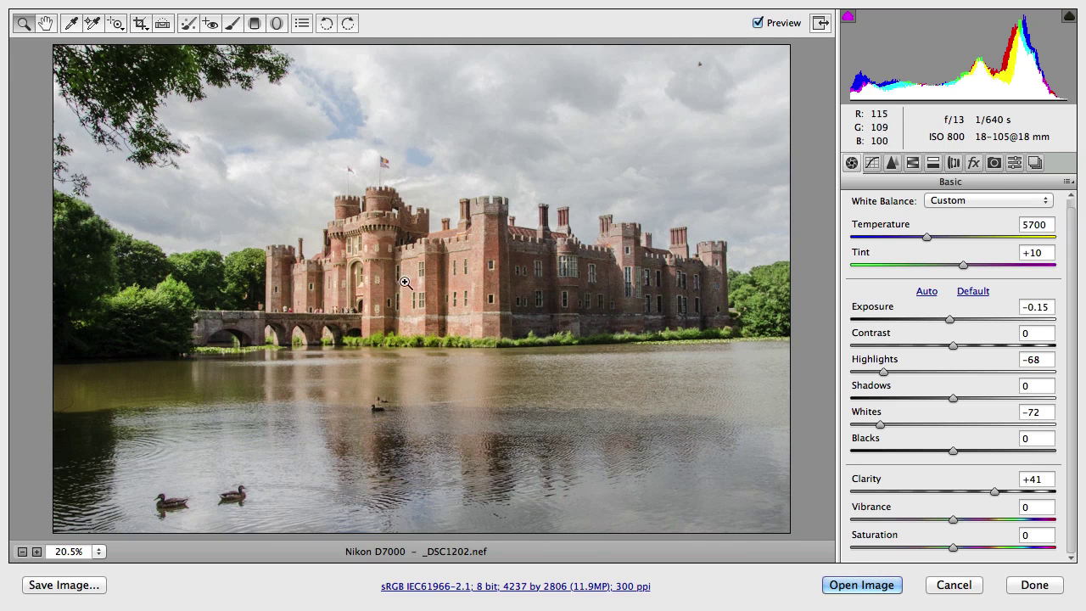
Remove the dark speck in the upper-right sky with Spot Removal set to Heal, size 5 and opacity 100
{"action": "left_click", "coordinate": [189, 24]}
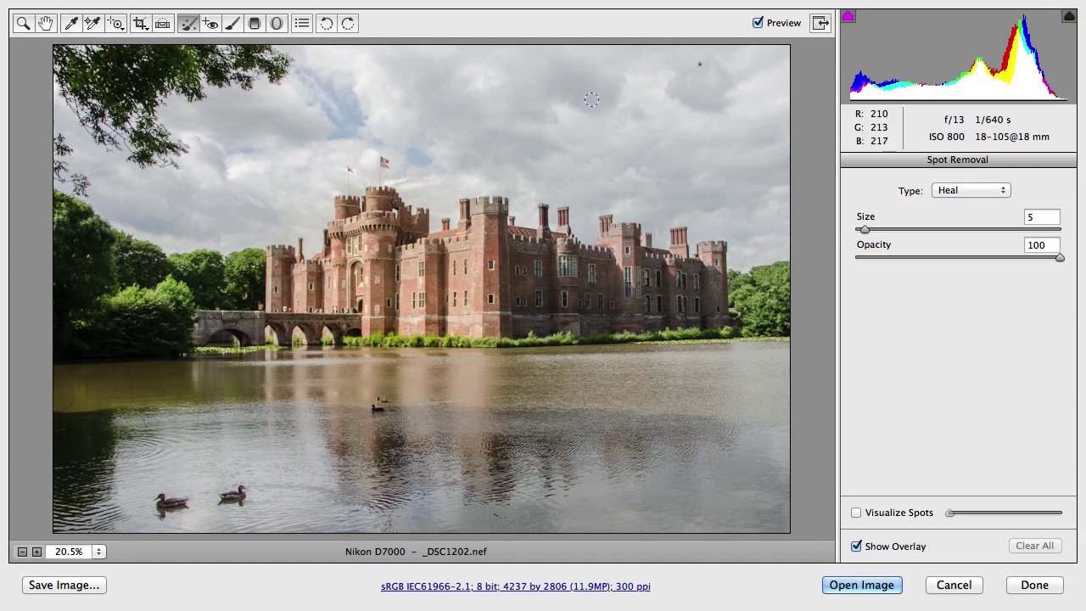
{"action": "left_click", "coordinate": [700, 66]}
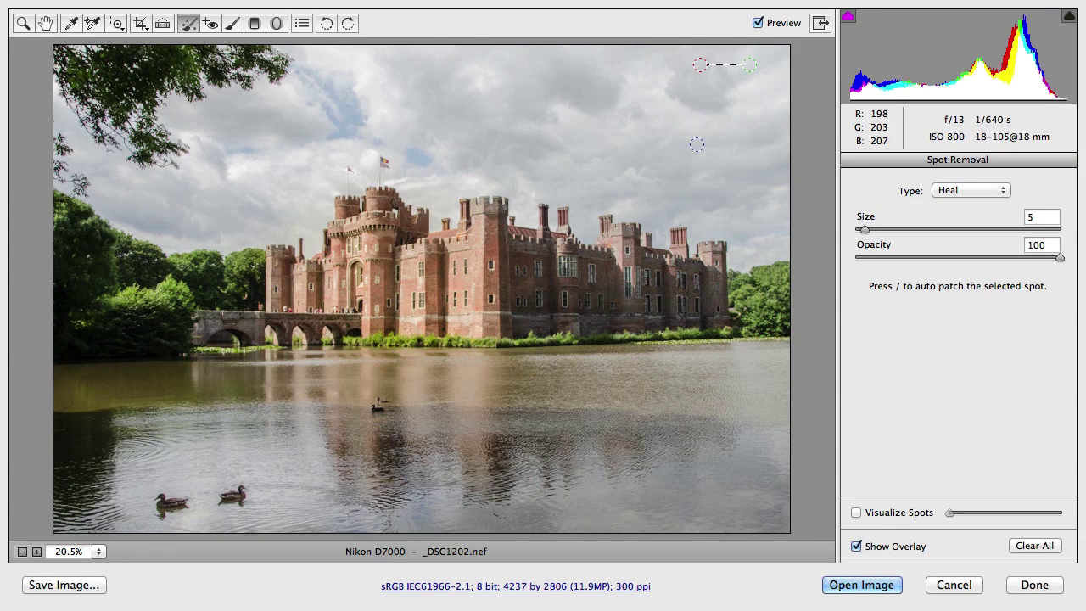
{"action": "left_click", "coordinate": [45, 22]}
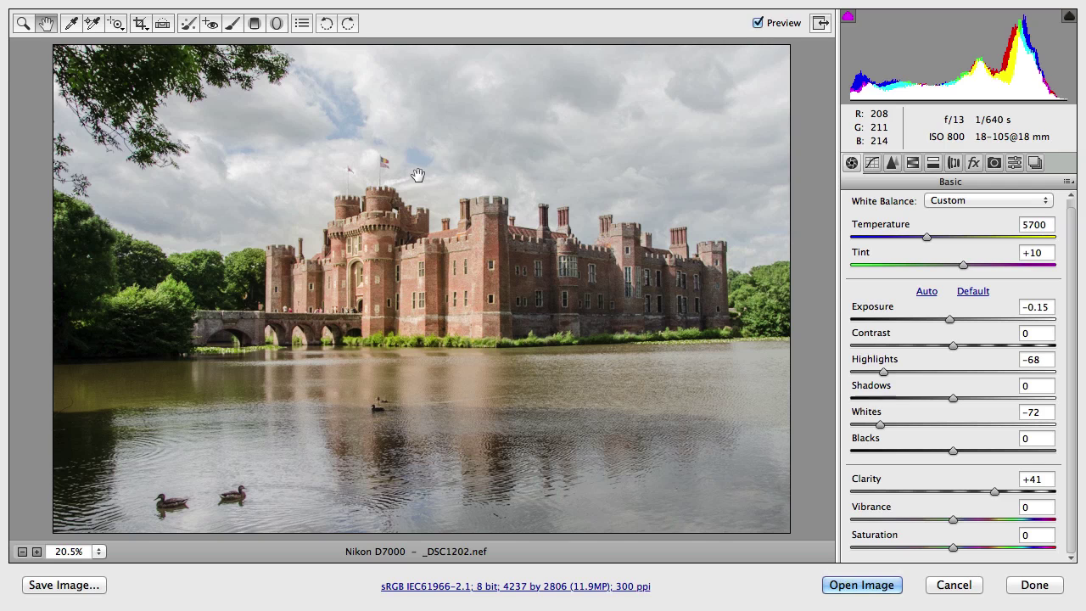
Save the castle photo's raw adjustments, and preview _DSC1202.nef full screen in Adobe Bridge
{"action": "left_click", "coordinate": [1032, 585]}
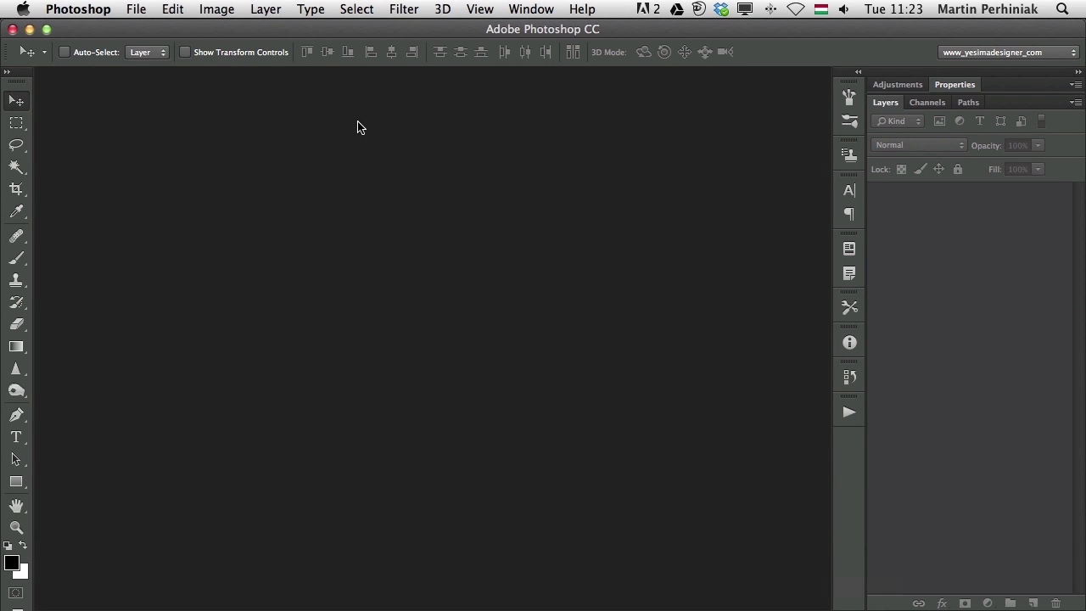
{"action": "key", "text": "super+Tab"}
{"action": "key", "text": "super+Tab"}
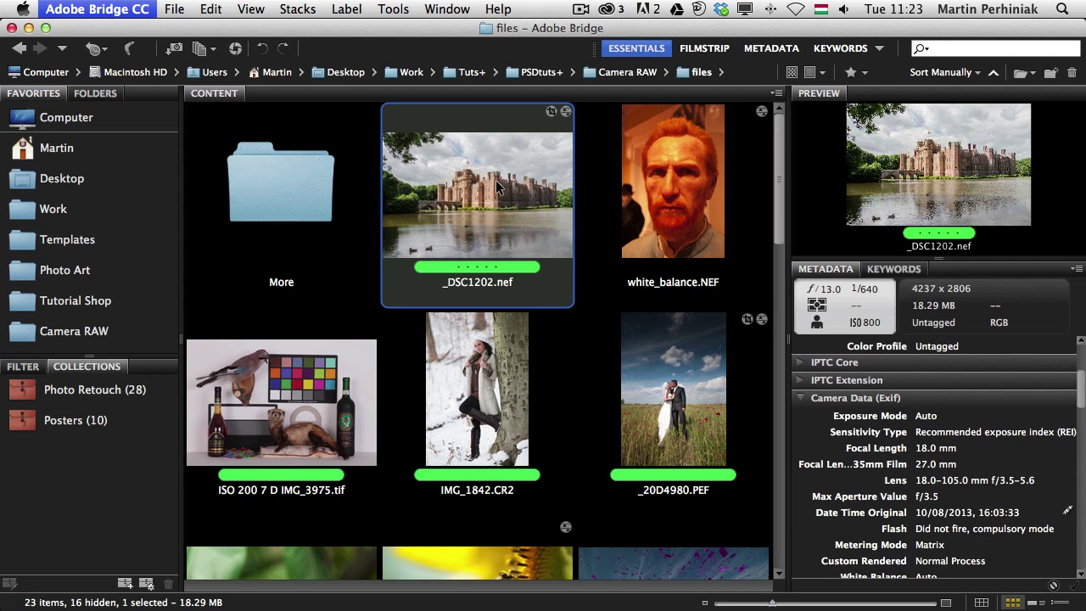
{"action": "key", "text": "space"}
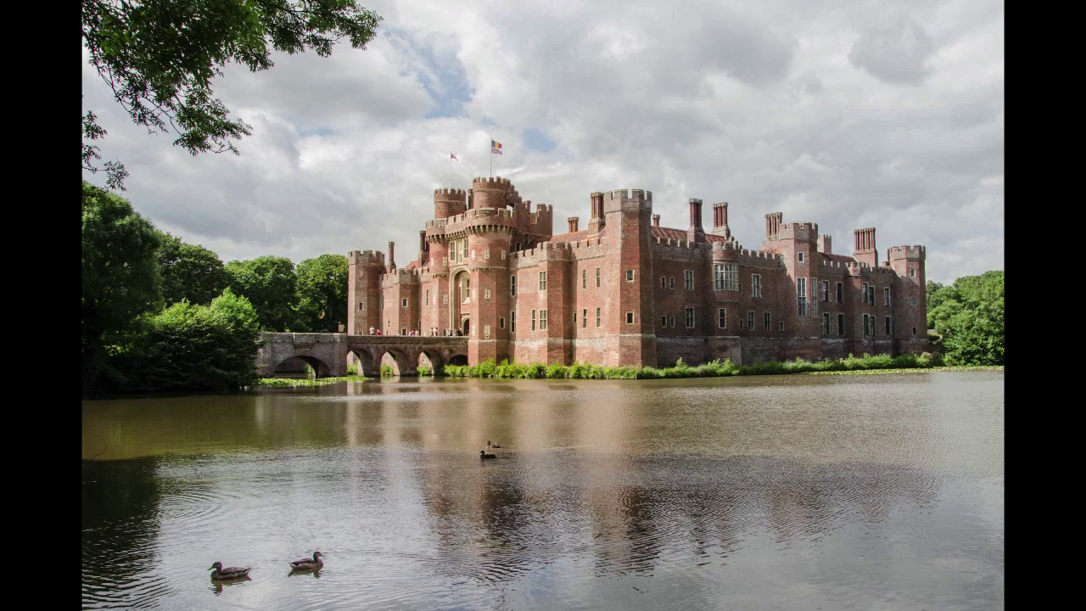
{"action": "key", "text": "space"}
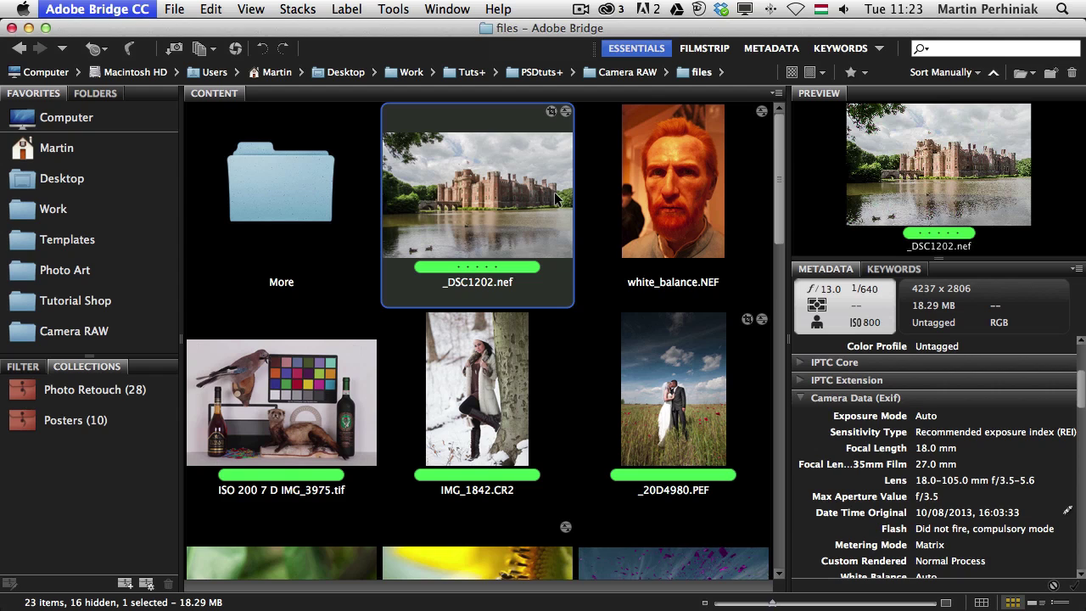
Open white_balance.NEF in Camera Raw, trying a temperature of 6000 and resetting it to the default
{"action": "key", "text": "Right"}
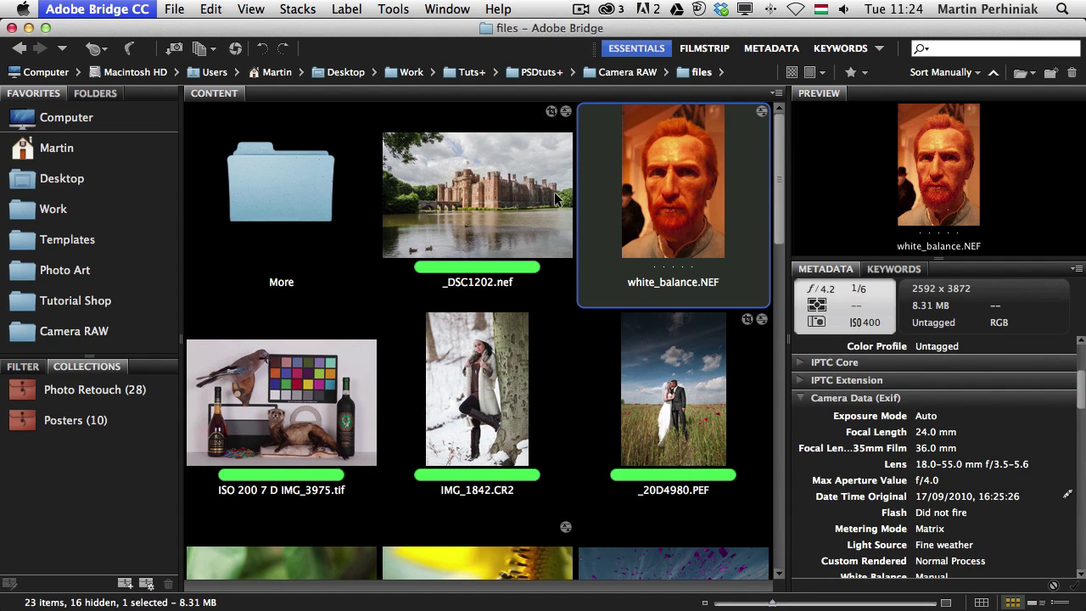
{"action": "double_click", "coordinate": [661, 159]}
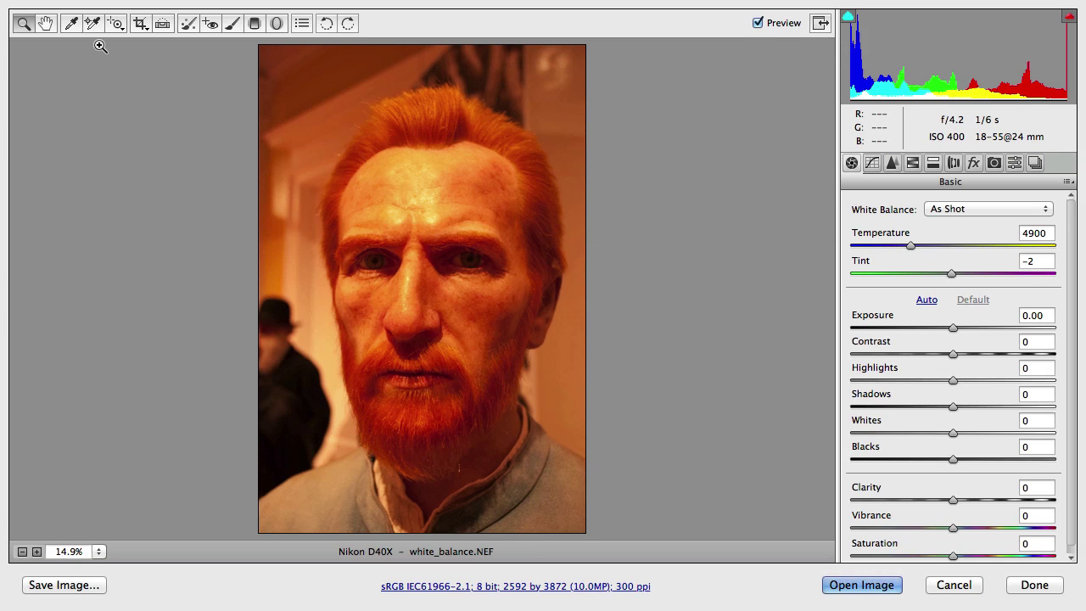
{"action": "left_click_drag", "start_coordinate": [915, 246], "coordinate": [933, 245]}
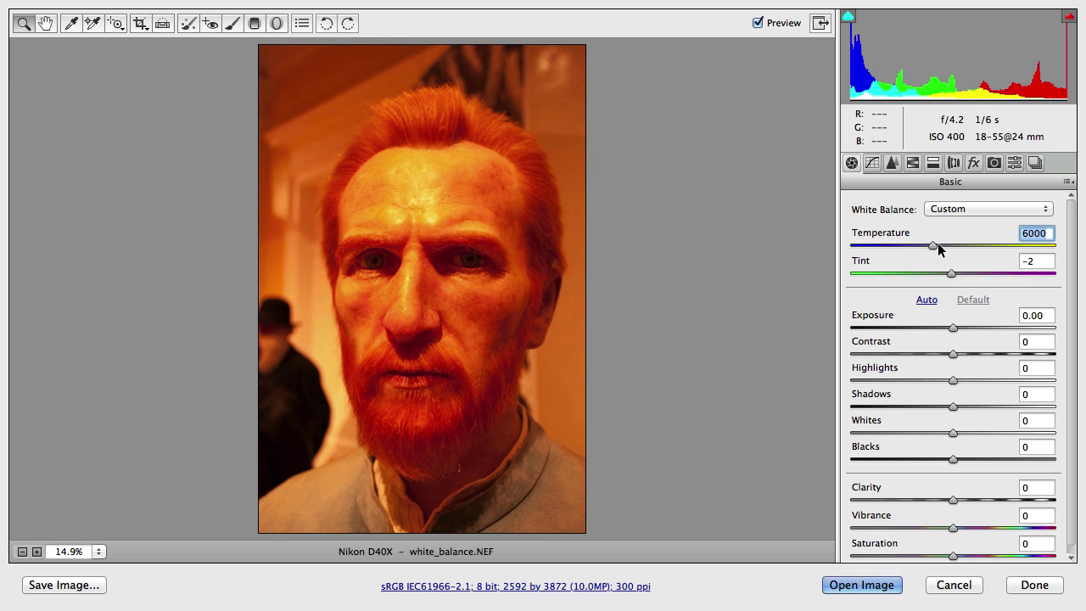
{"action": "double_click", "coordinate": [933, 246]}
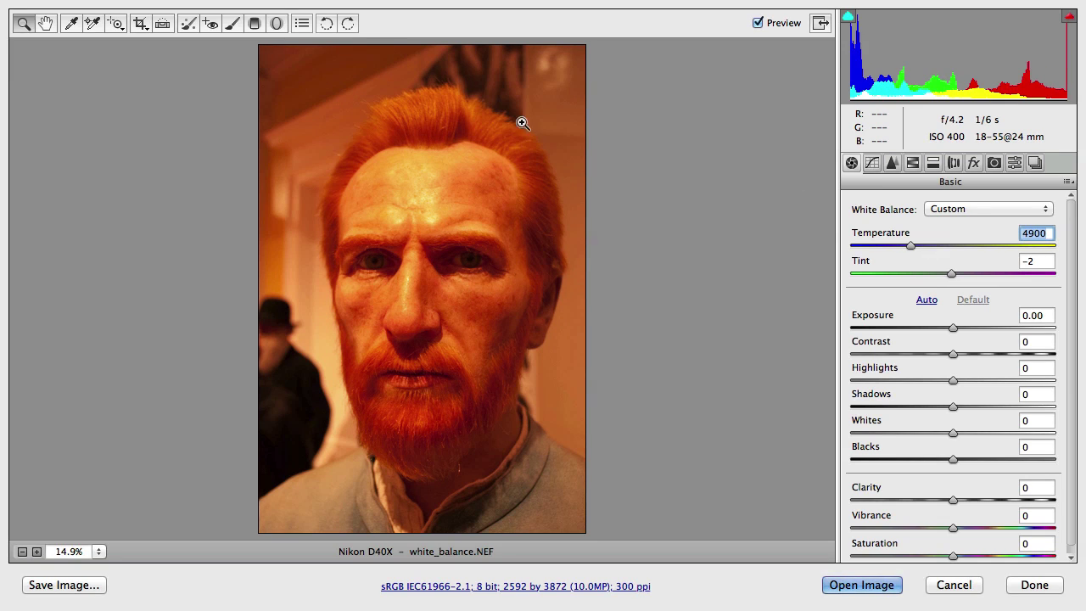
Sample neutral points on the portrait's jacket, background and eye with the White Balance tool, ending with temperature 2050 and tint -10
{"action": "left_click", "coordinate": [71, 24]}
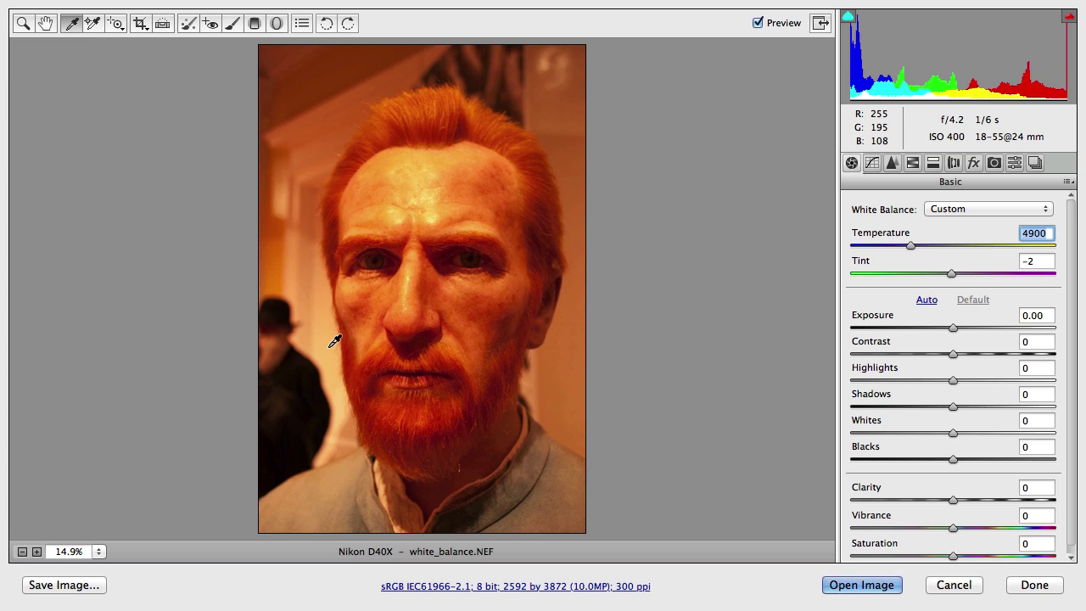
{"action": "left_click", "coordinate": [416, 131]}
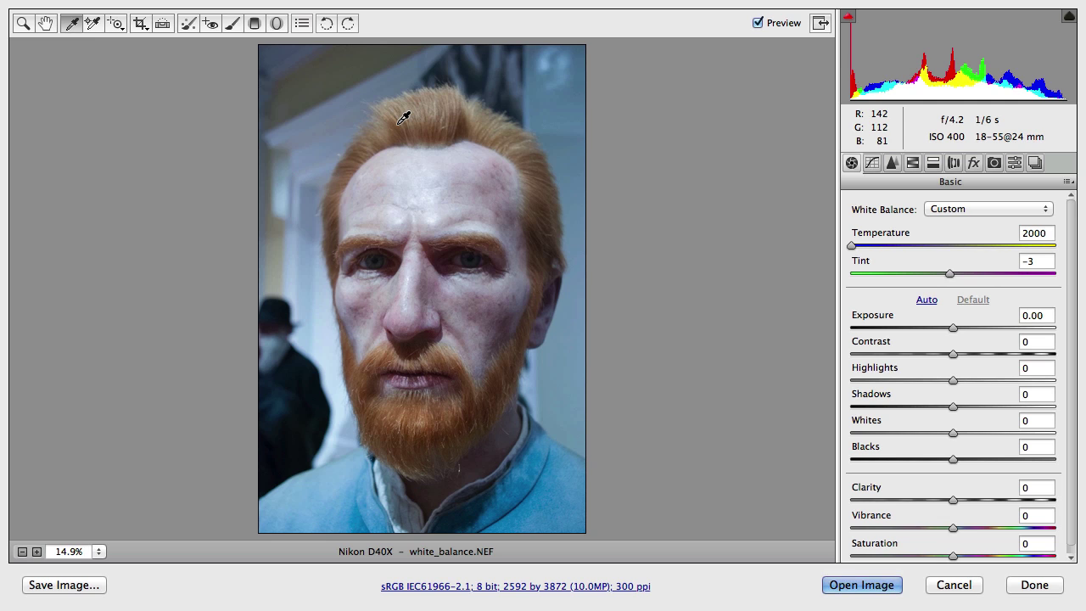
{"action": "left_click", "coordinate": [336, 513]}
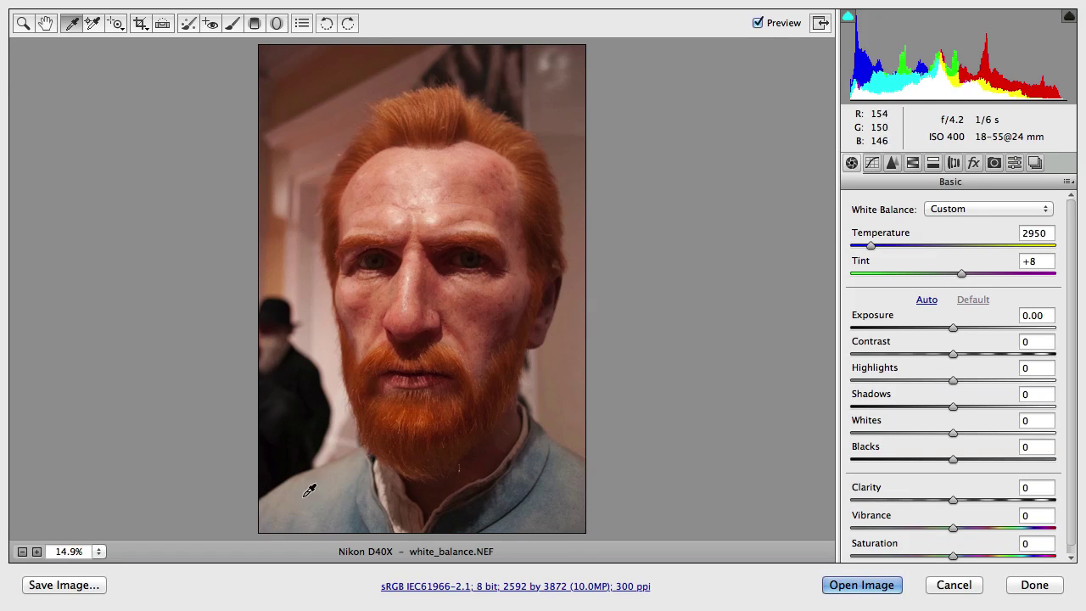
{"action": "left_click", "coordinate": [342, 437]}
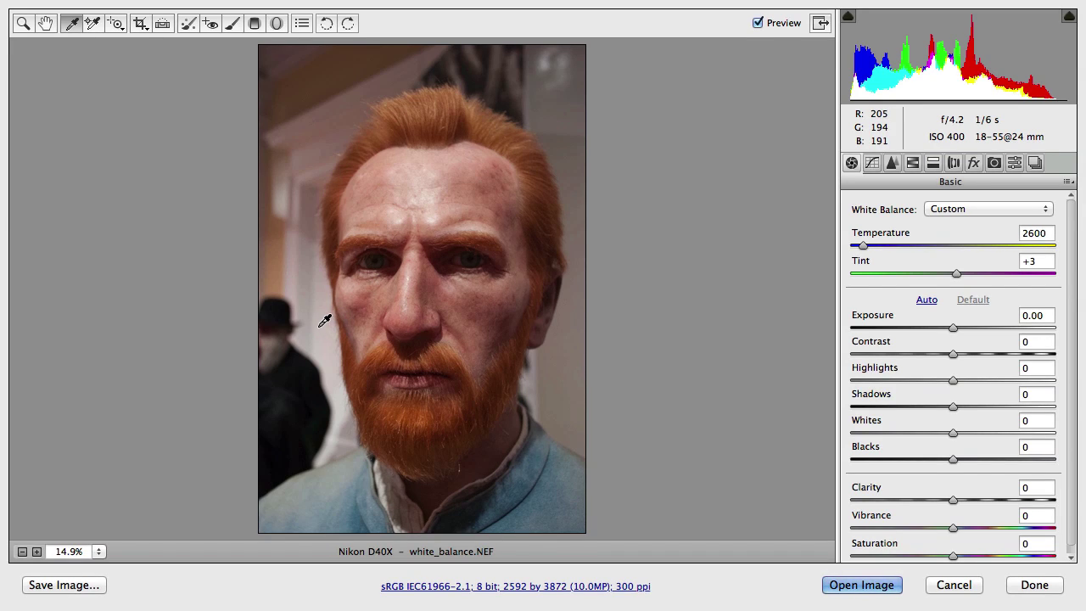
{"action": "left_click", "coordinate": [326, 301]}
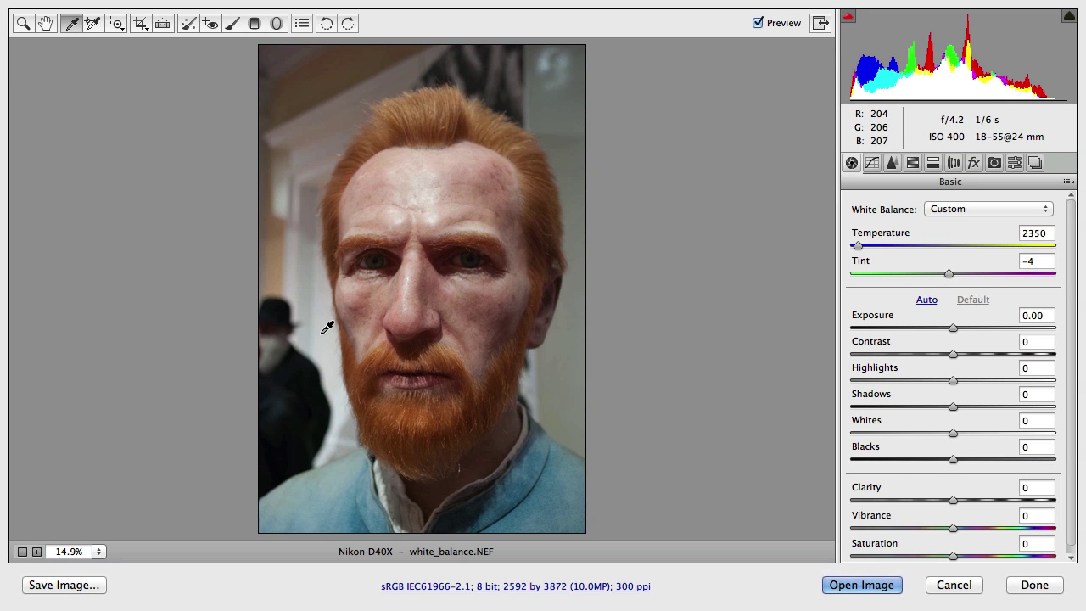
{"action": "left_click", "coordinate": [374, 259]}
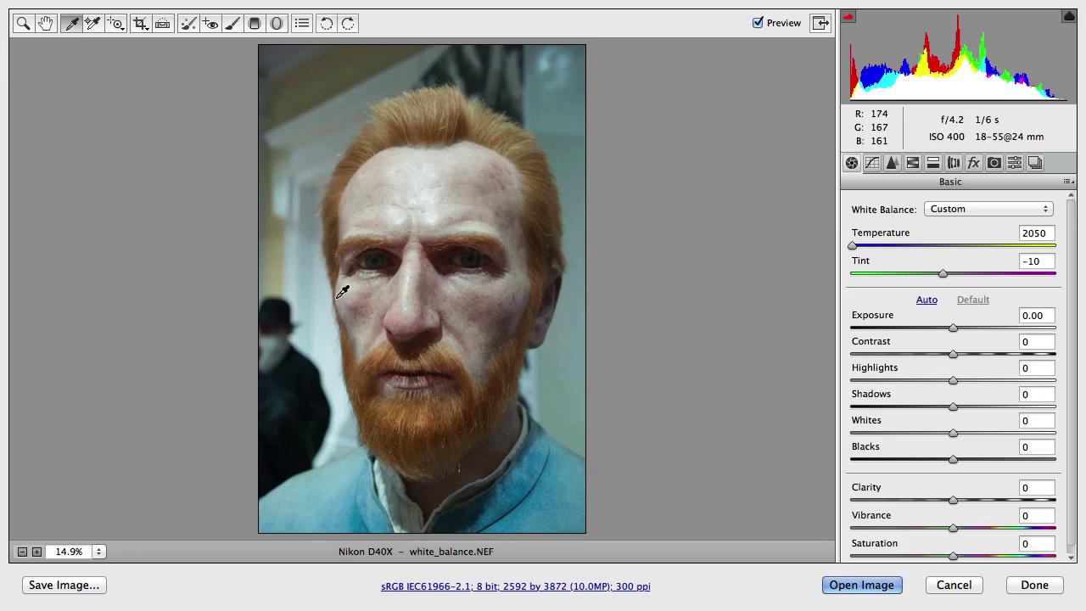
Sample neutral background areas beside the portrait's head, ending with temperature 2400 and tint -2, save the adjustments and return to Adobe Bridge
{"action": "left_click", "coordinate": [310, 215]}
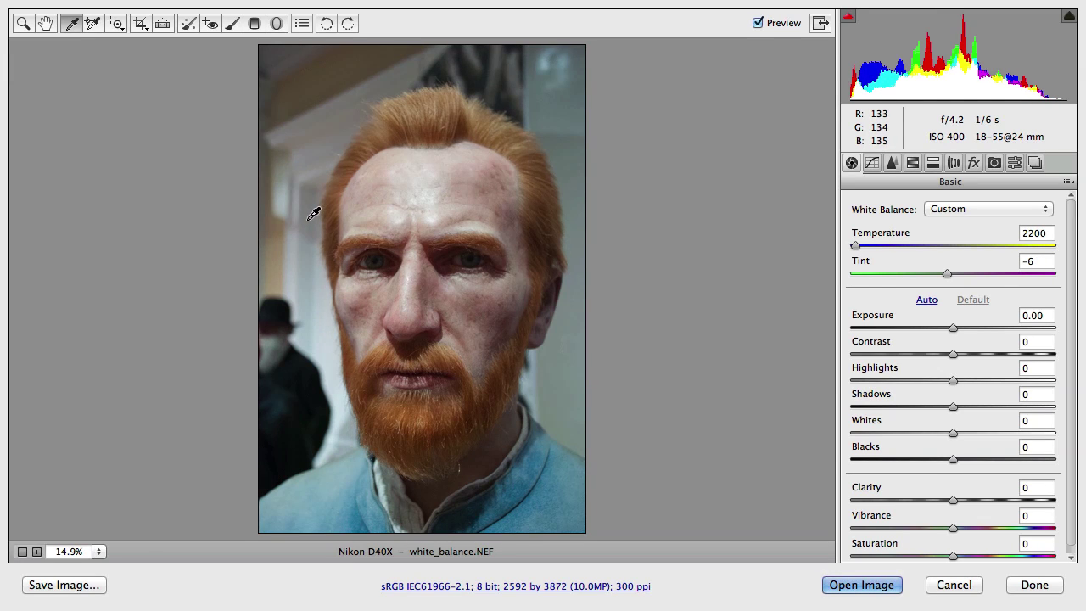
{"action": "left_click", "coordinate": [333, 297]}
{"action": "left_click", "coordinate": [327, 374]}
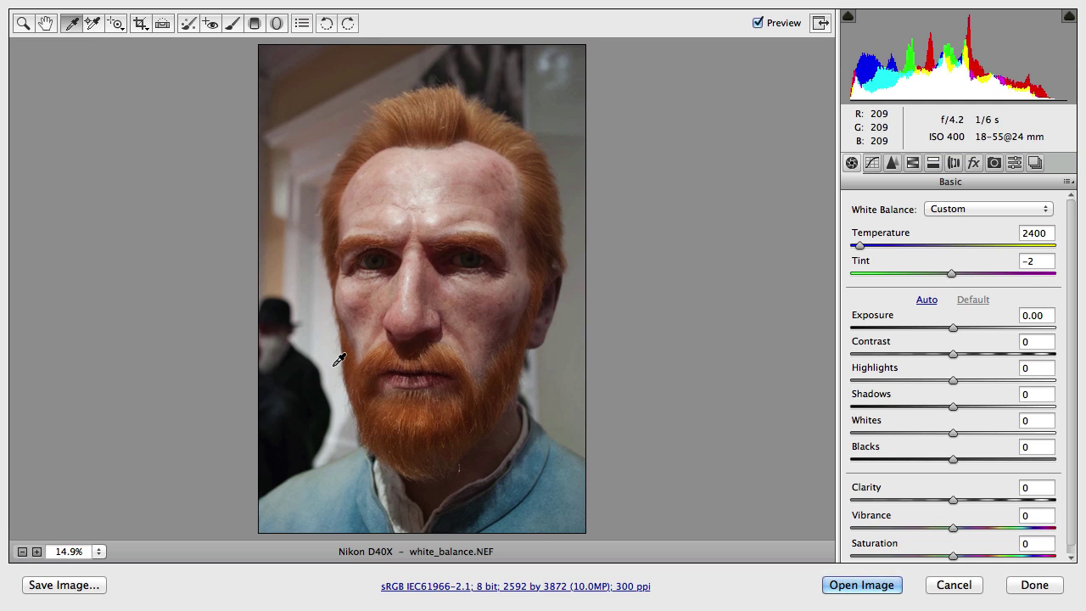
{"action": "left_click", "coordinate": [1036, 584]}
{"action": "key", "text": "super+Tab"}
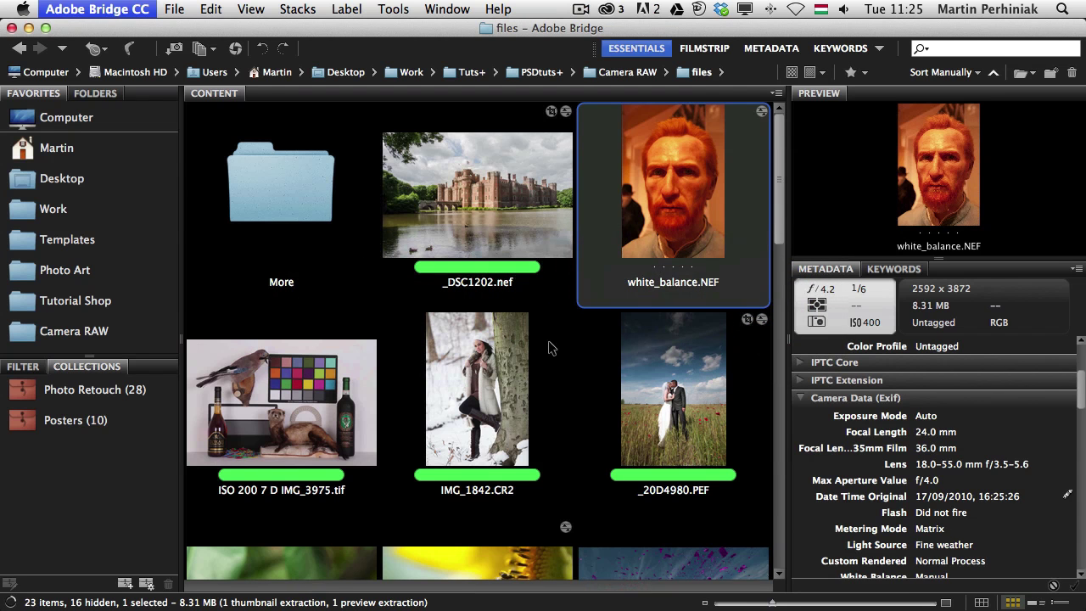
Open ISO 200 7 D IMG_3975.tif in Camera Raw and set its white balance from the fourth grey patch in the colour chart's lowest row
{"action": "left_click", "coordinate": [471, 352]}
{"action": "left_click", "coordinate": [272, 376]}
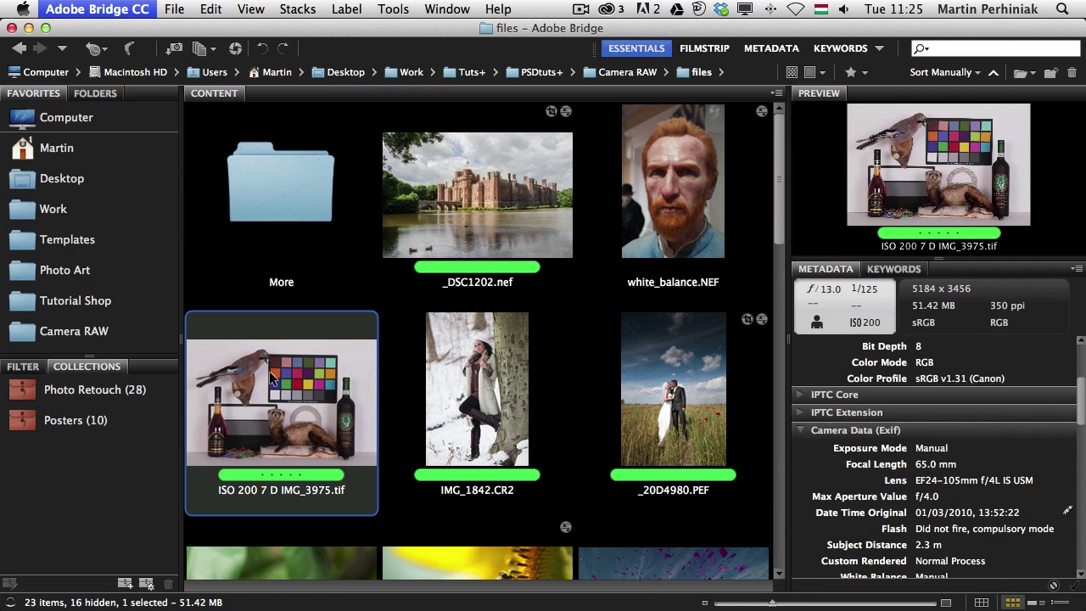
{"action": "double_click", "coordinate": [280, 376]}
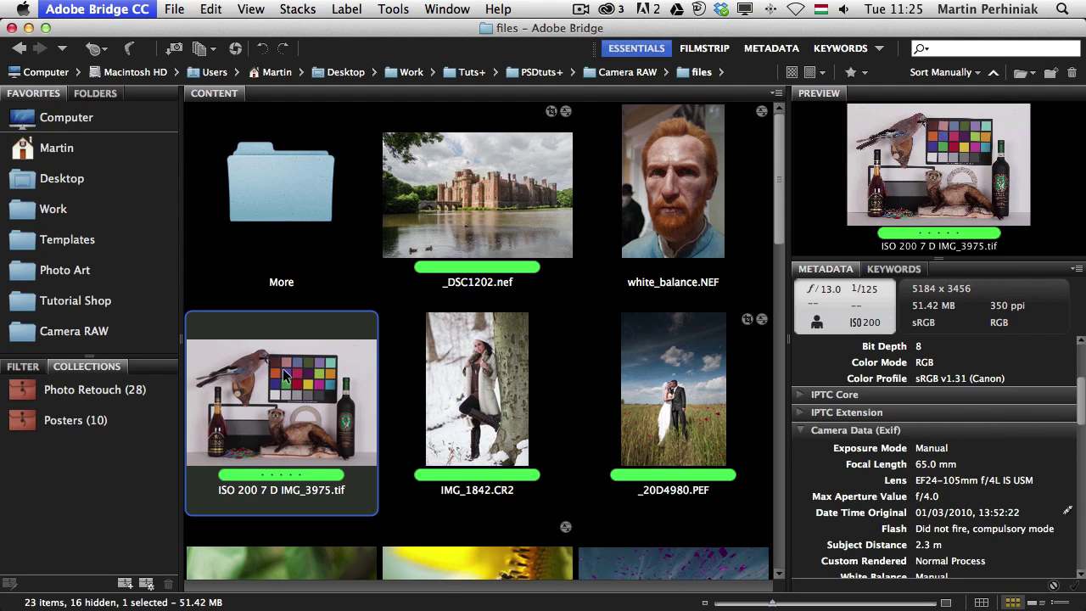
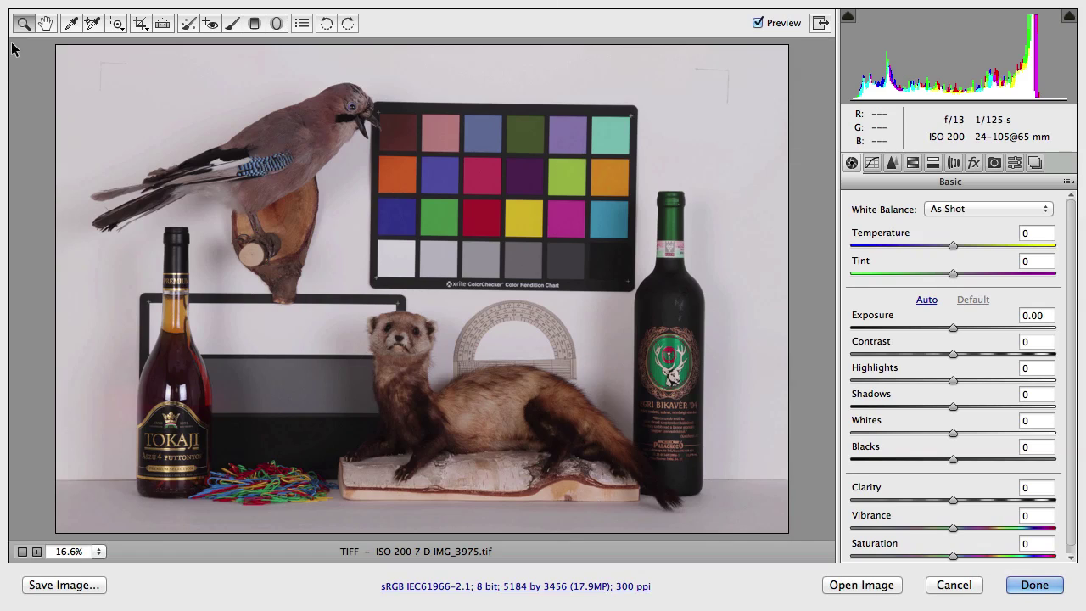
{"action": "left_click", "coordinate": [72, 23]}
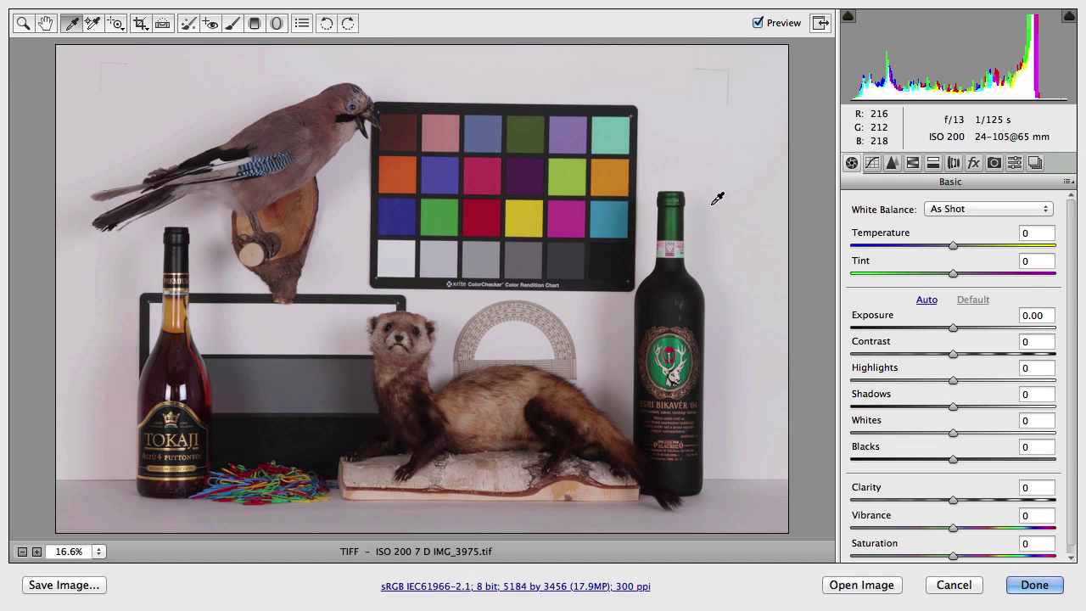
{"action": "left_click", "coordinate": [535, 252]}
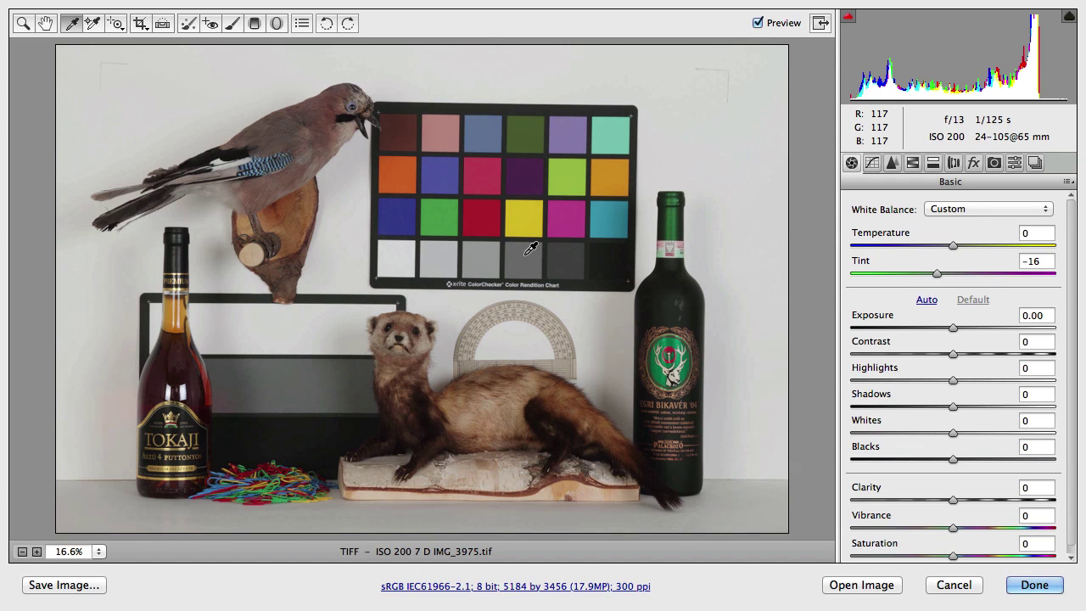
Compare the still life with and without the white balance correction, and save the adjustment
{"action": "left_click", "coordinate": [758, 24]}
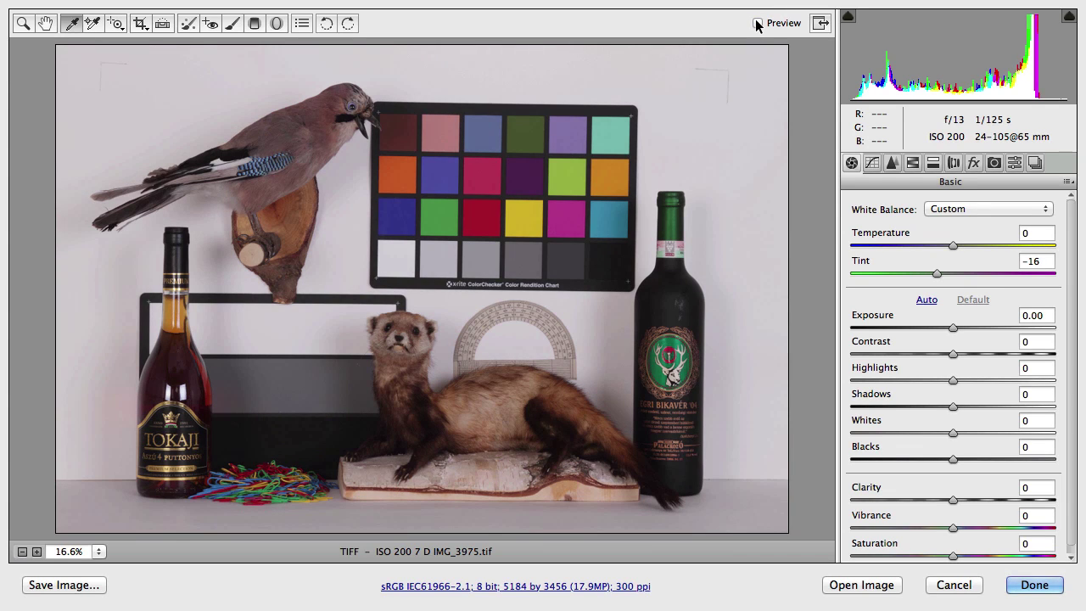
{"action": "left_click", "coordinate": [758, 24]}
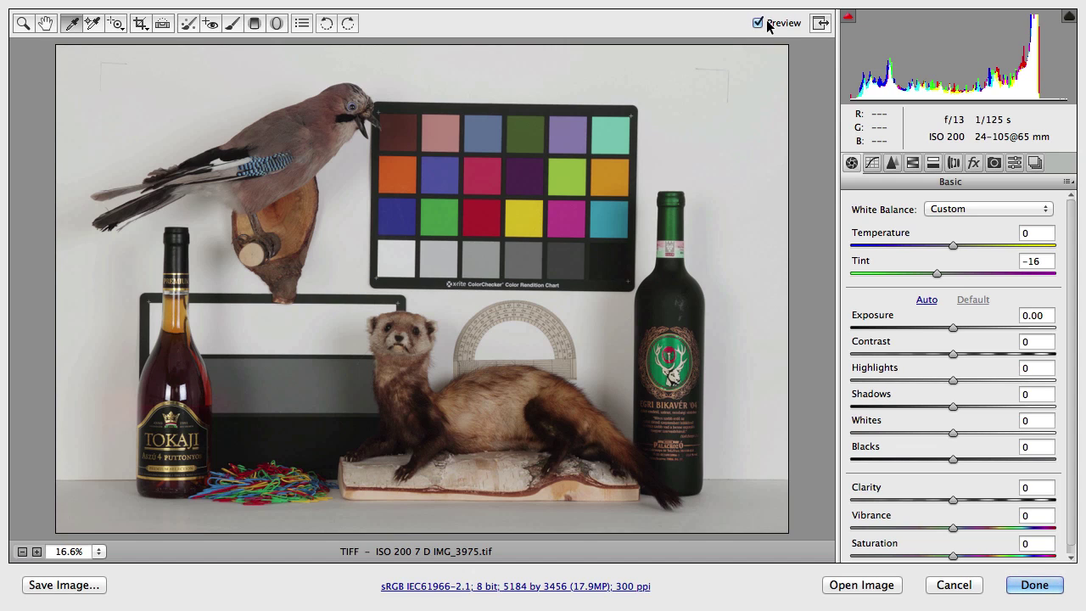
{"action": "left_click", "coordinate": [758, 23]}
{"action": "left_click", "coordinate": [759, 23]}
{"action": "left_click", "coordinate": [1031, 585]}
Open IMG_1842.CR2 in Camera Raw and apply the Auto white balance preset
{"action": "double_click", "coordinate": [480, 375]}
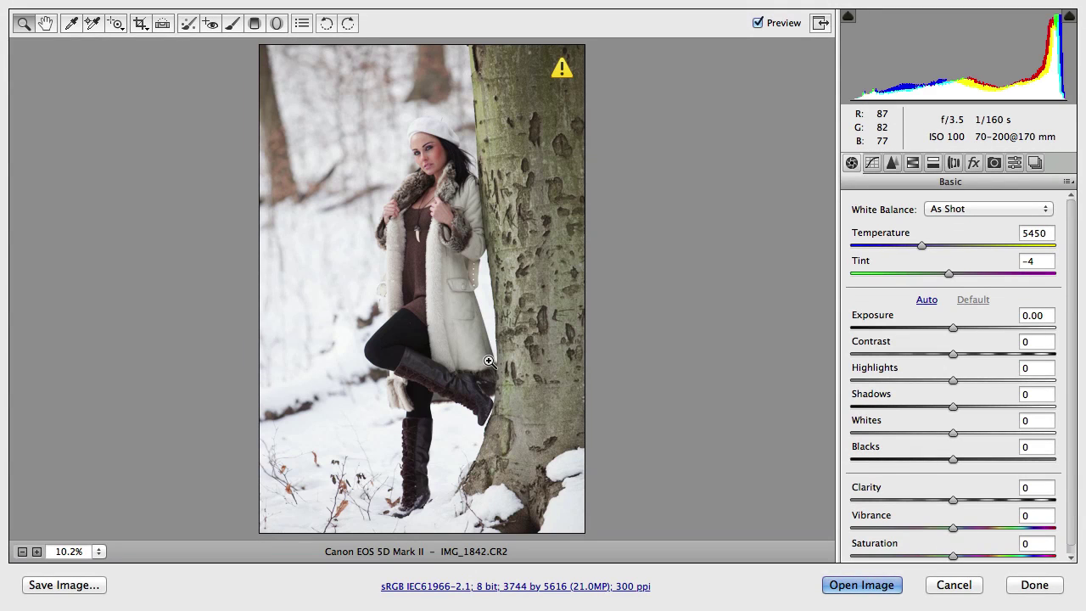
{"action": "left_click", "coordinate": [951, 210]}
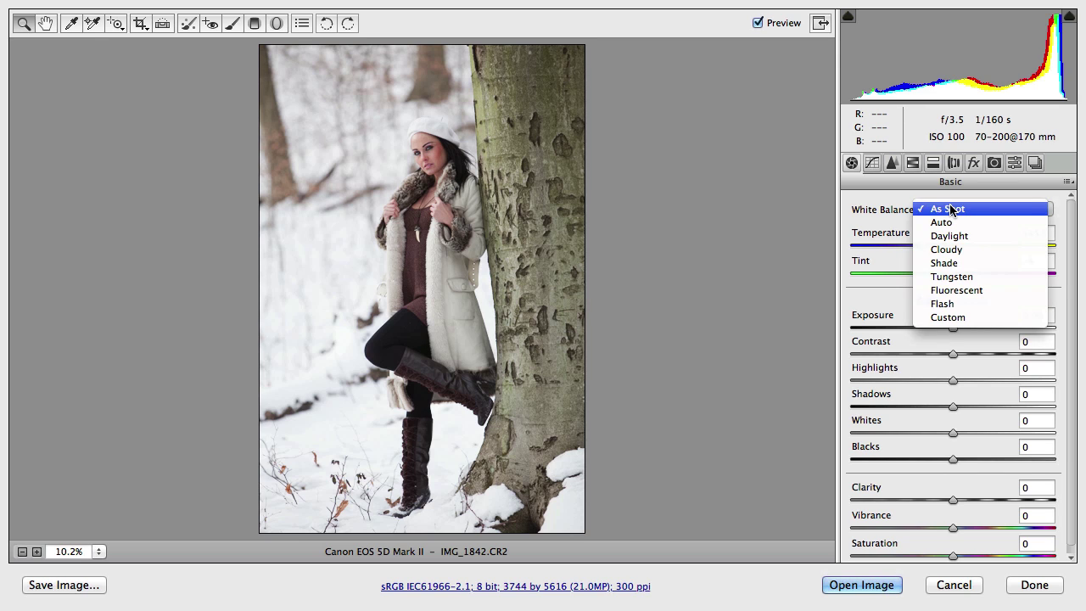
{"action": "left_click", "coordinate": [951, 208]}
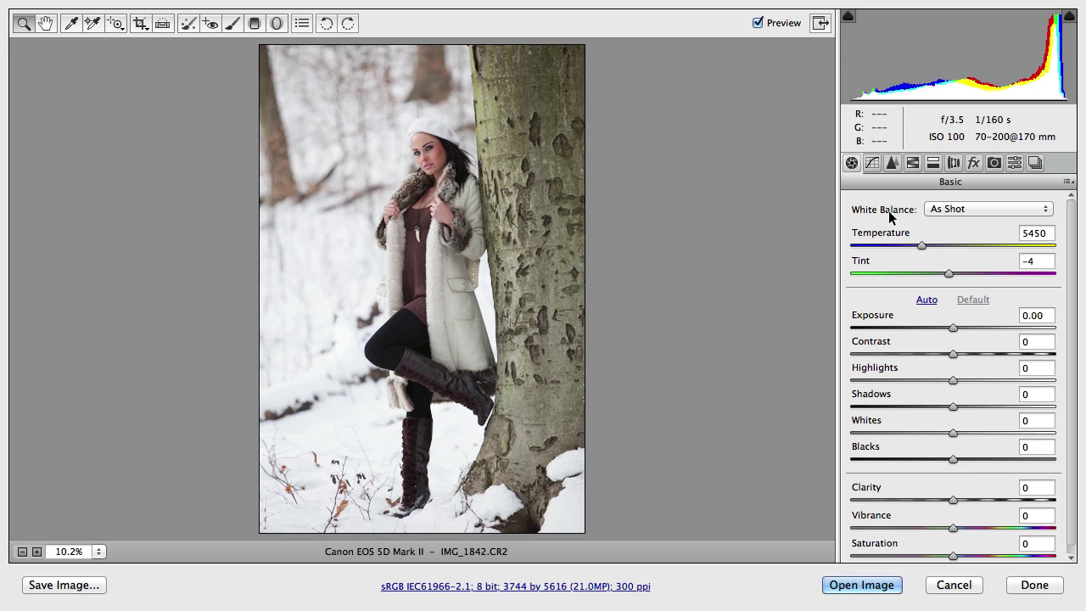
{"action": "left_click", "coordinate": [941, 209]}
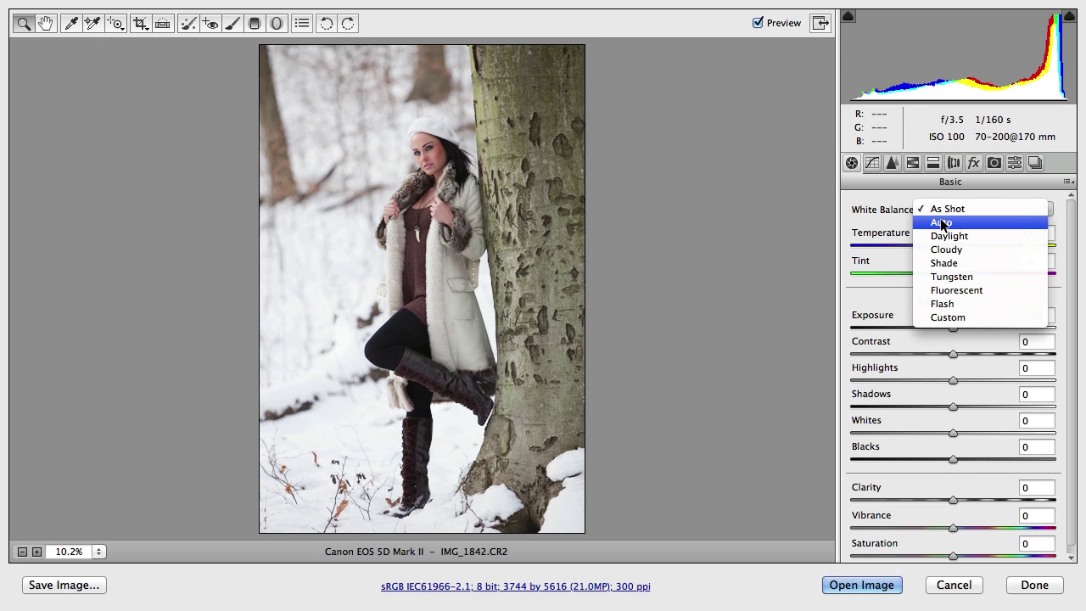
{"action": "left_click", "coordinate": [940, 222]}
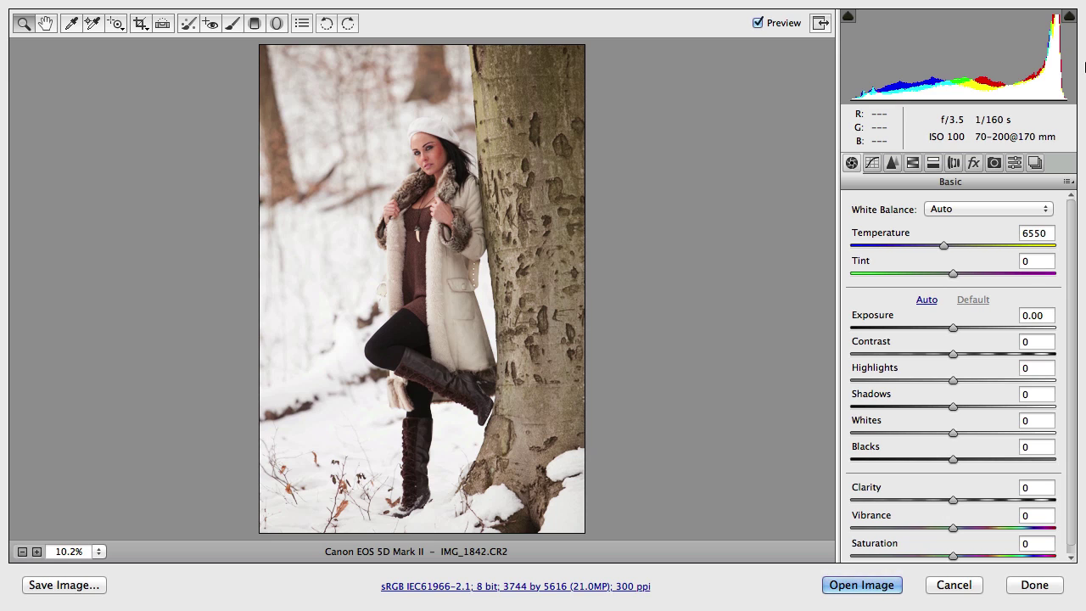
Try the Tungsten and Daylight white balance presets on the winter portrait, ending with Shade
{"action": "left_click", "coordinate": [944, 210]}
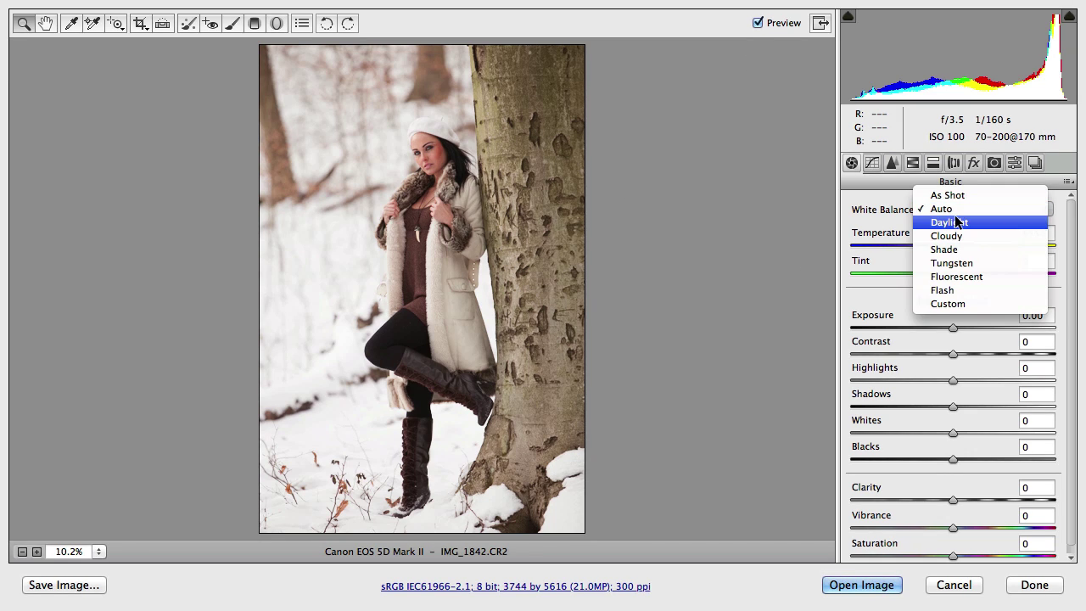
{"action": "left_click", "coordinate": [952, 264]}
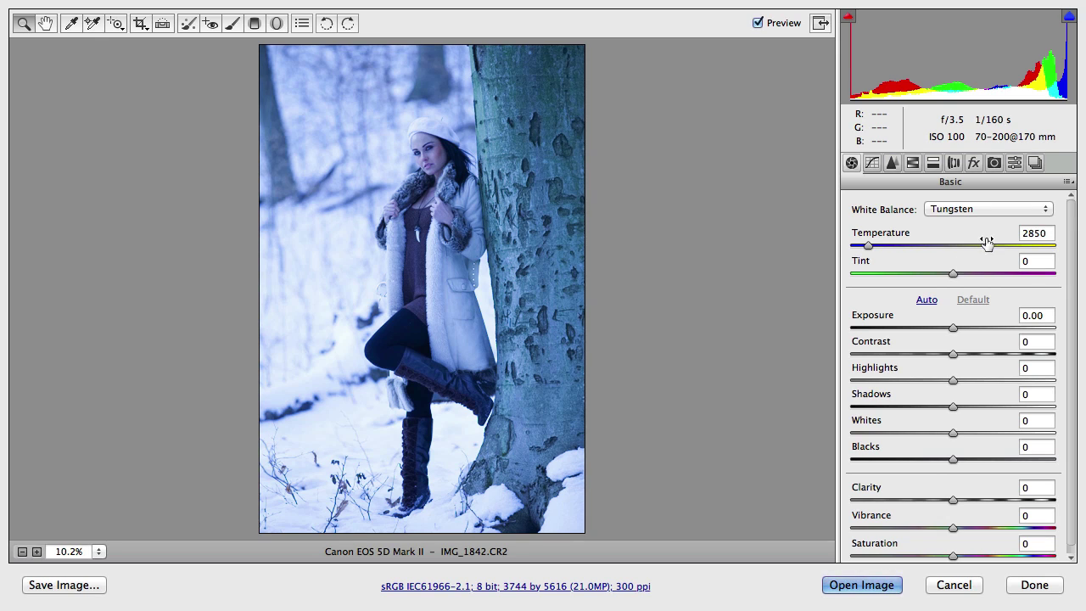
{"action": "left_click", "coordinate": [944, 208]}
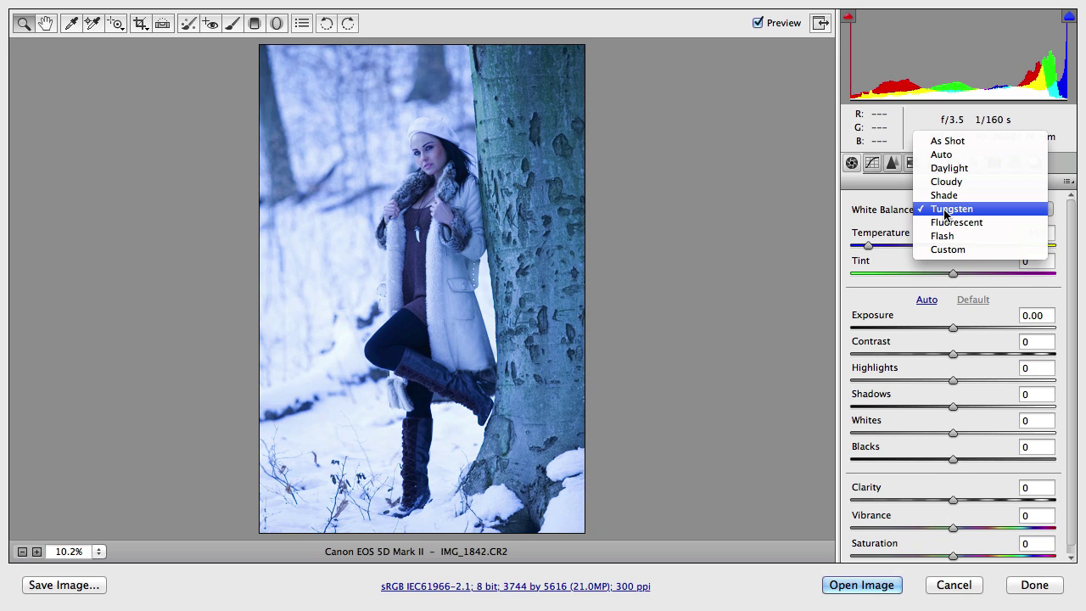
{"action": "left_click", "coordinate": [963, 169]}
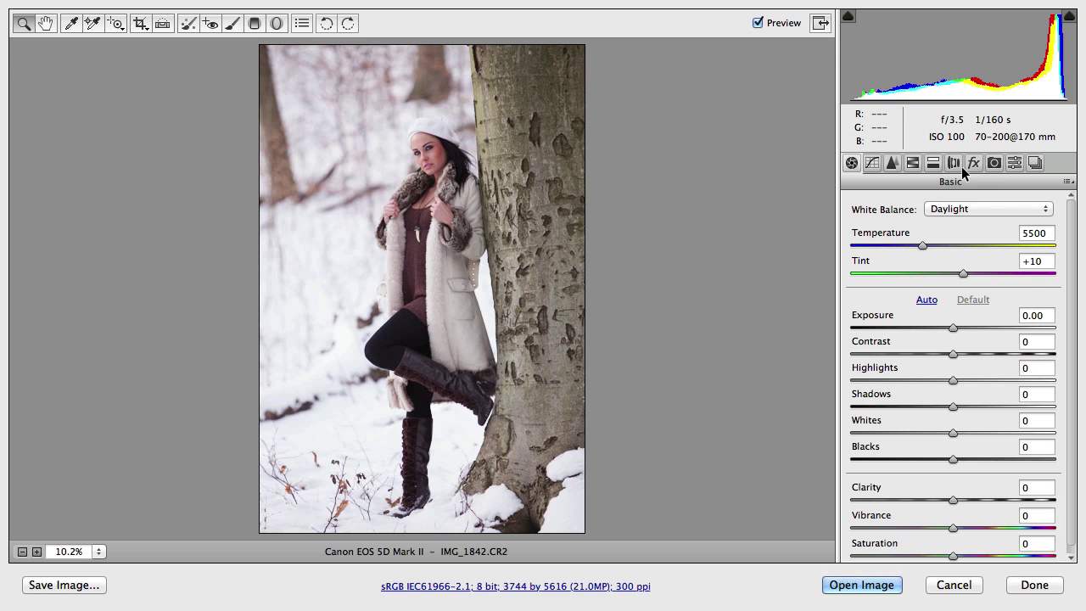
{"action": "left_click", "coordinate": [929, 210]}
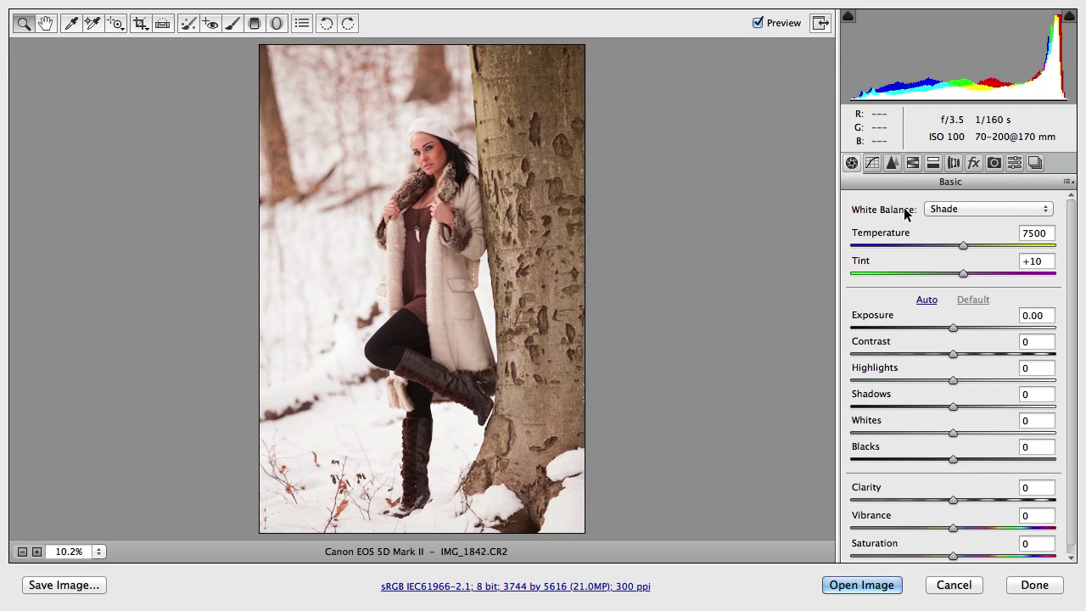